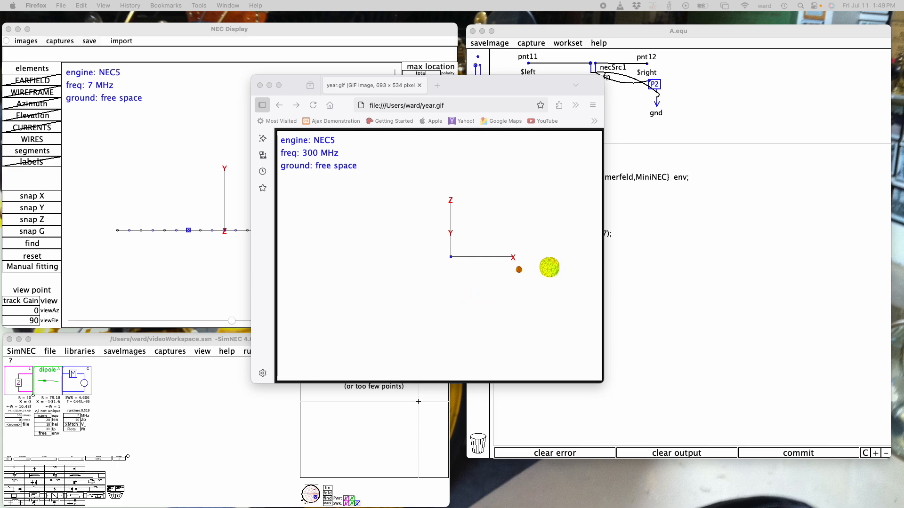
Load the circuit lowResLoop.ssn and show its loop antenna in the NEC Display, closing the browser window
click(50, 352)
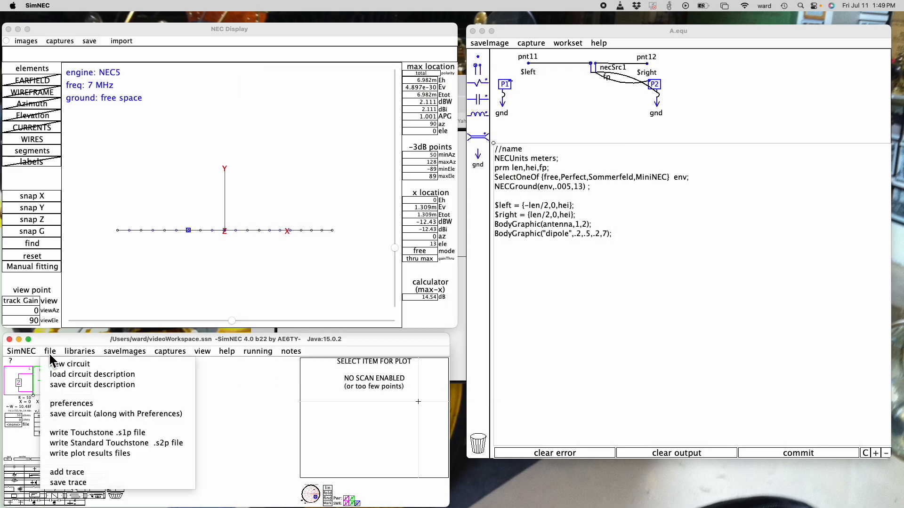
click(65, 377)
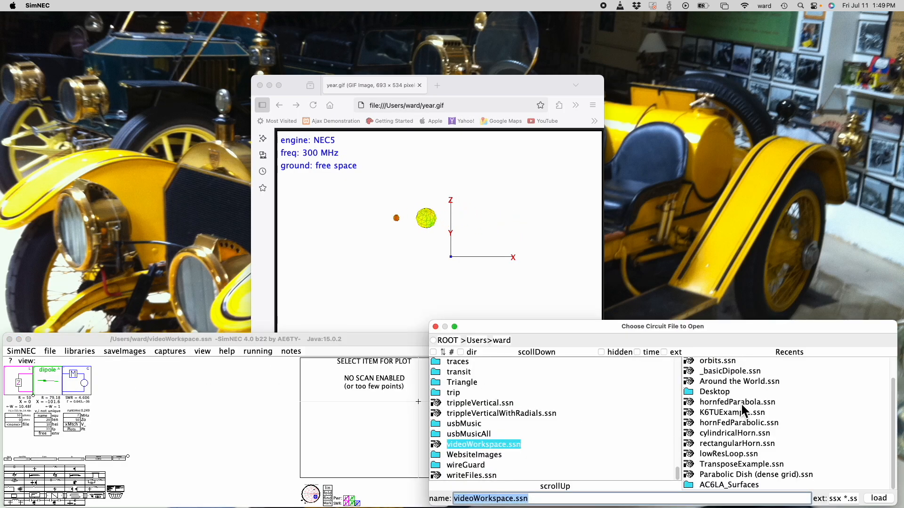
double_click(728, 455)
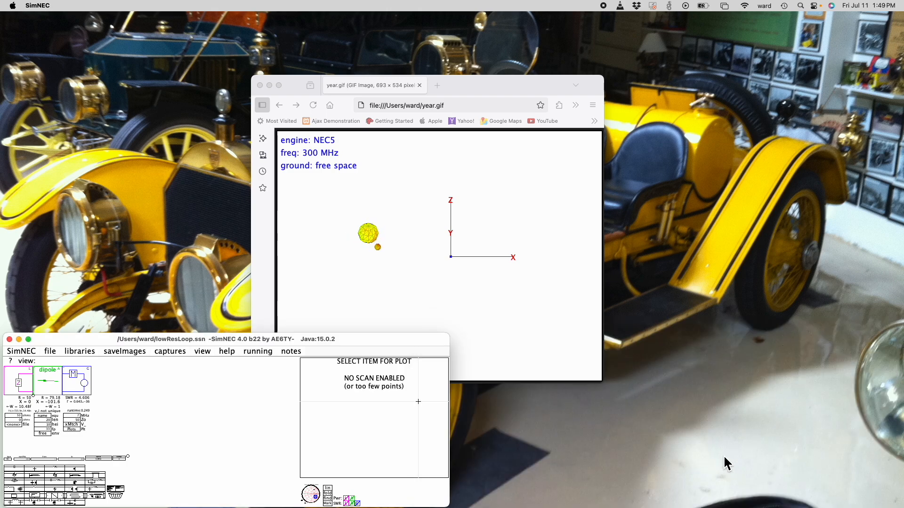
click(204, 353)
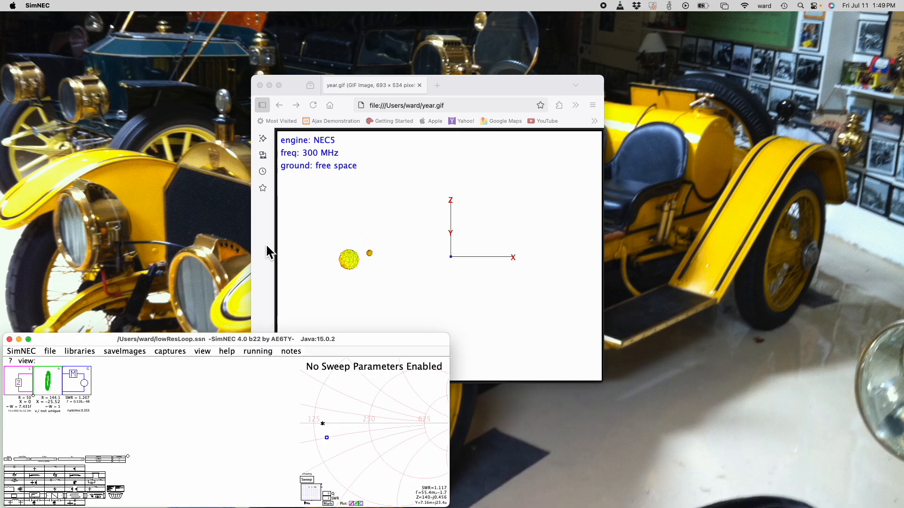
click(261, 85)
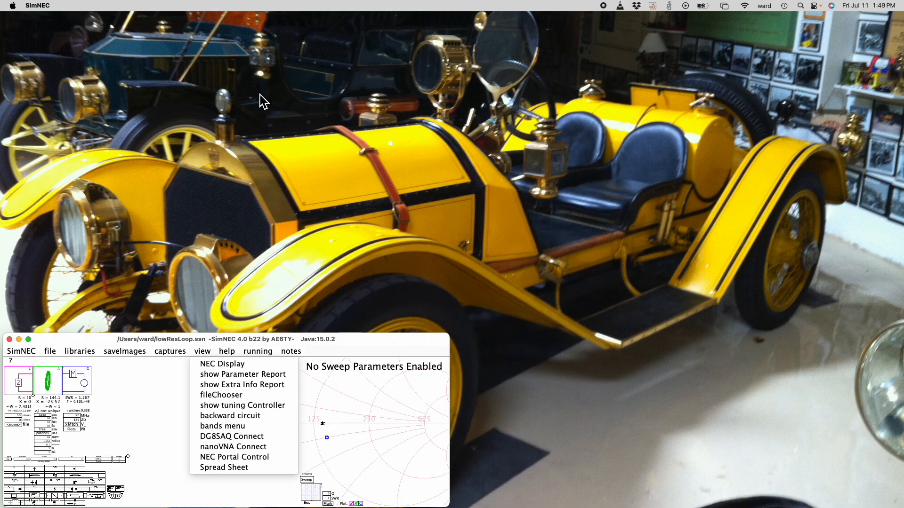
click(222, 365)
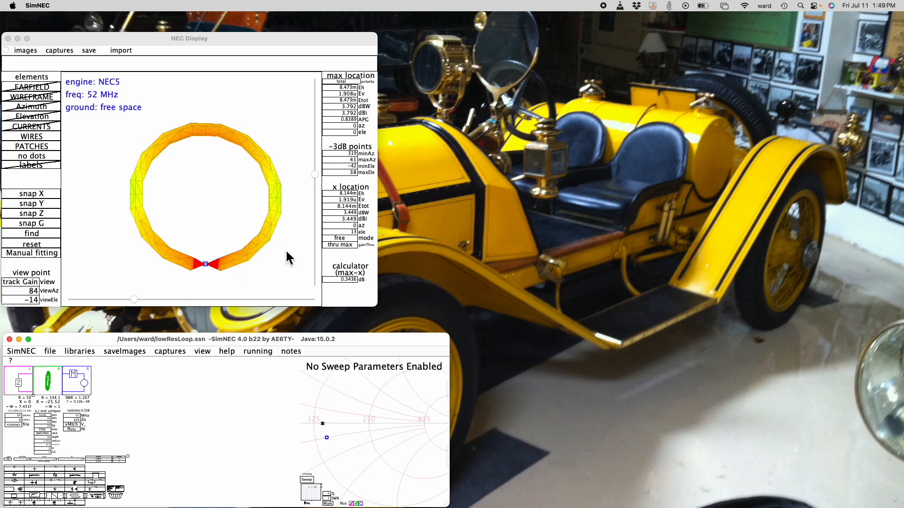
Increase the loop antenna's patch subdivision parameter to give its surface a finer mesh
drag(317, 174, 315, 189)
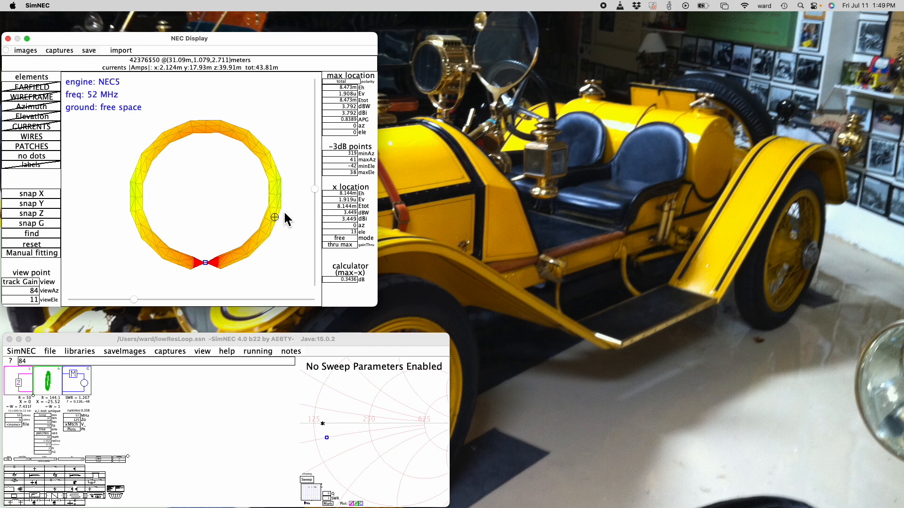
mouse_move(317, 189)
mouse_down()
mouse_move(312, 216)
mouse_move(312, 191)
mouse_up()
mouse_move(133, 299)
mouse_down()
mouse_move(199, 296)
mouse_move(146, 300)
mouse_up()
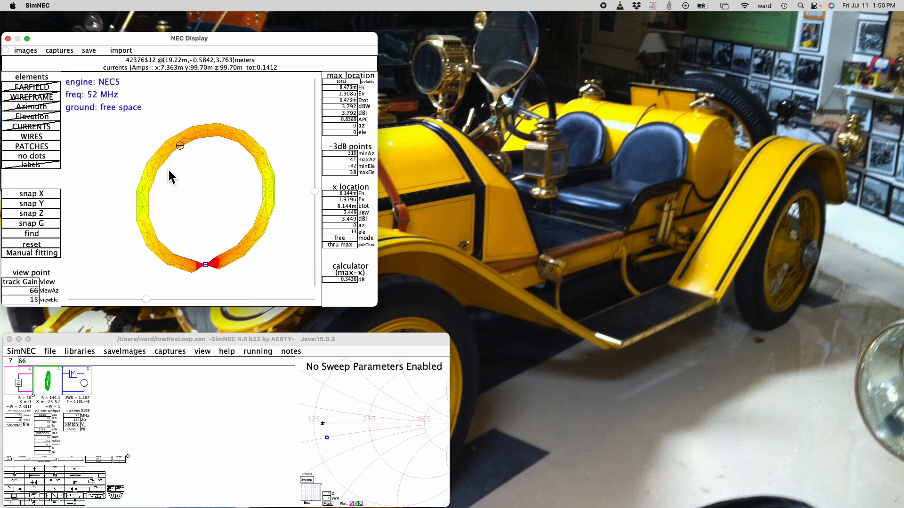
click(47, 449)
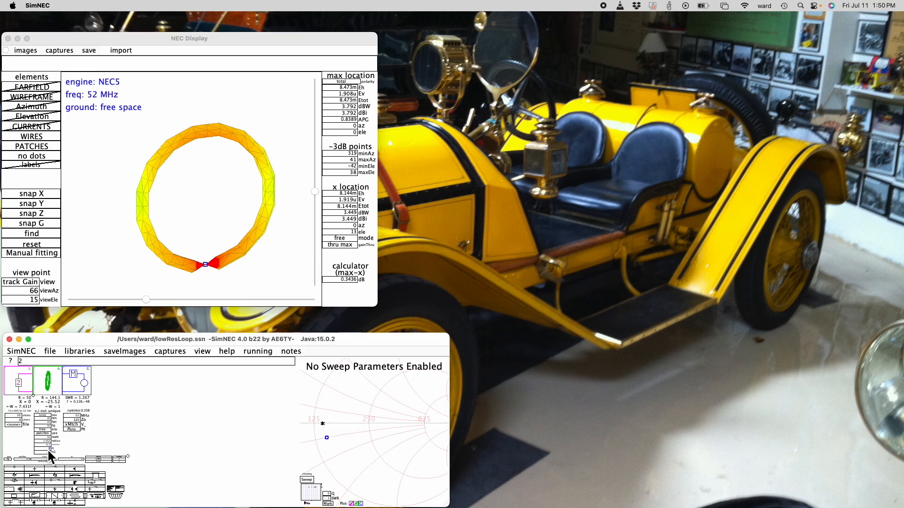
drag(47, 449, 46, 459)
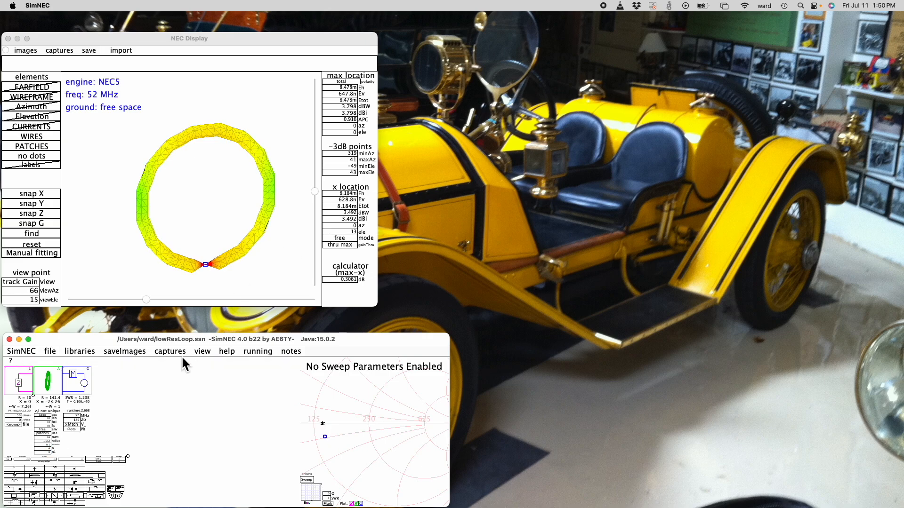
Load rectangularHorn.ssn without saving the loop changes, and show the horn in the NEC Display
click(50, 351)
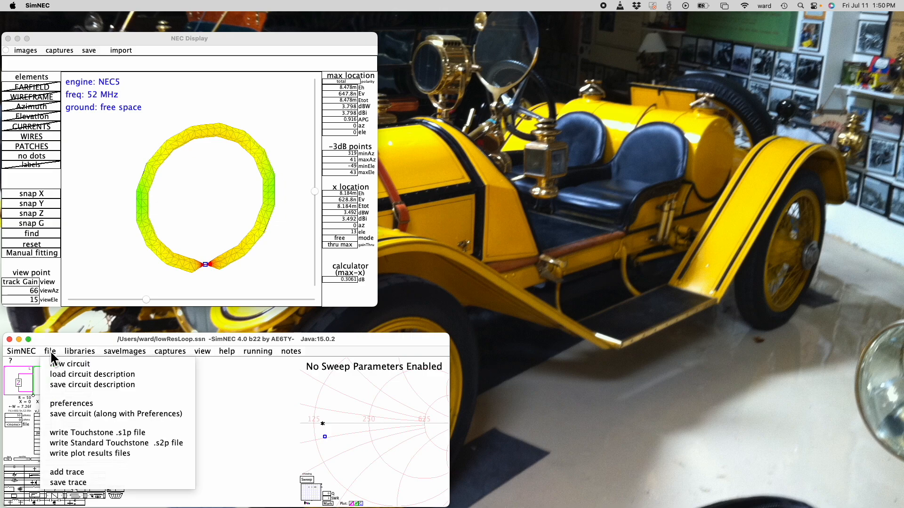
click(56, 376)
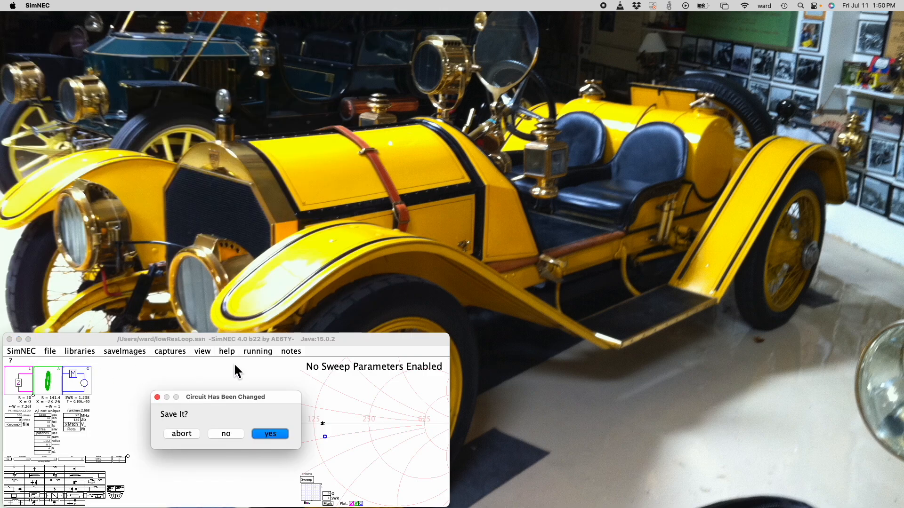
click(226, 434)
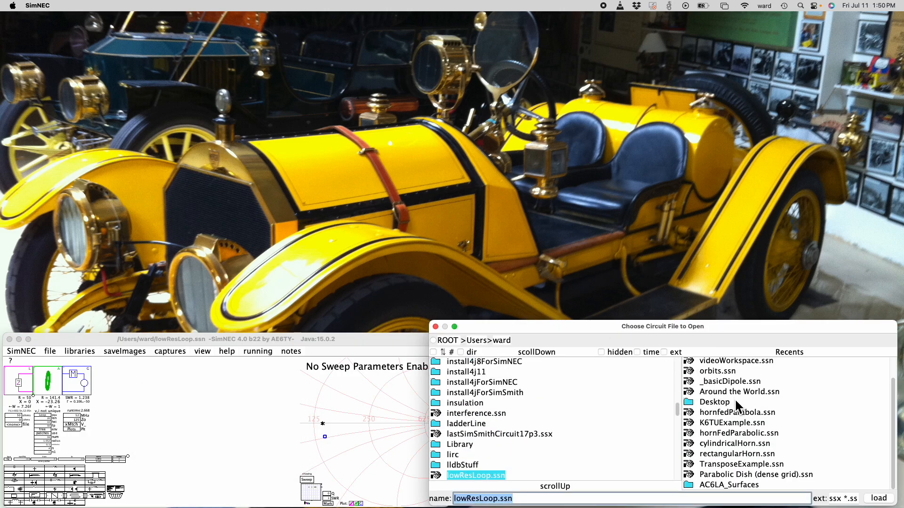
double_click(727, 455)
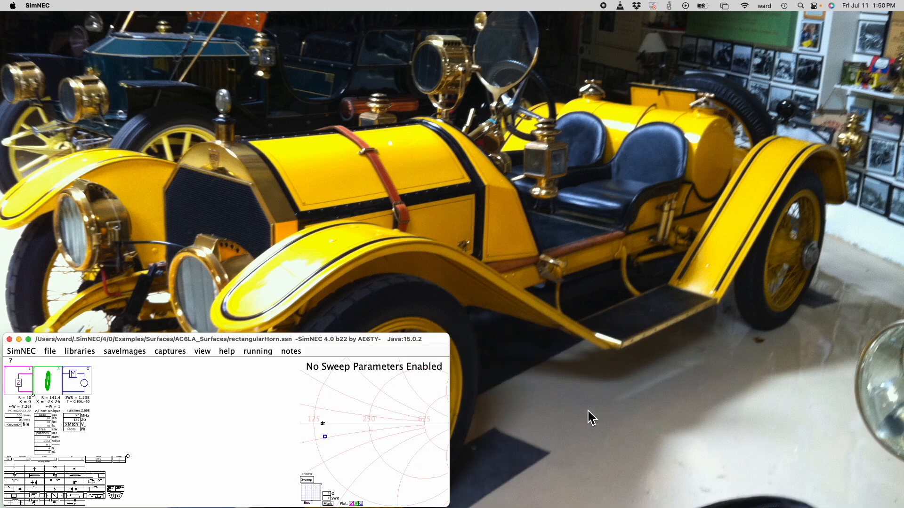
click(200, 354)
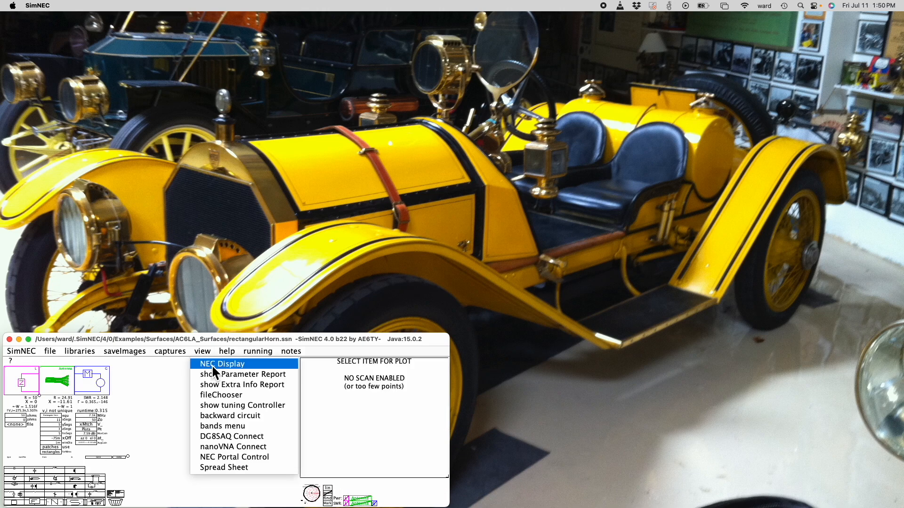
click(211, 364)
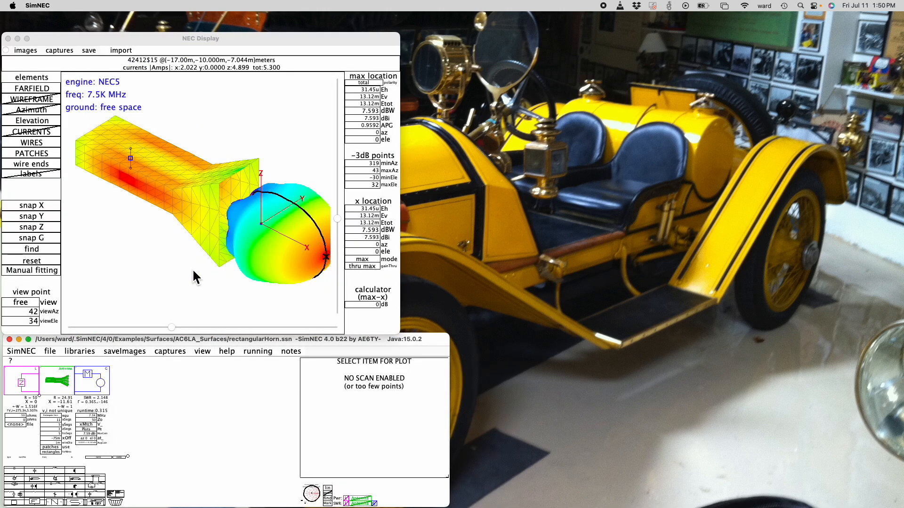
drag(173, 327, 197, 329)
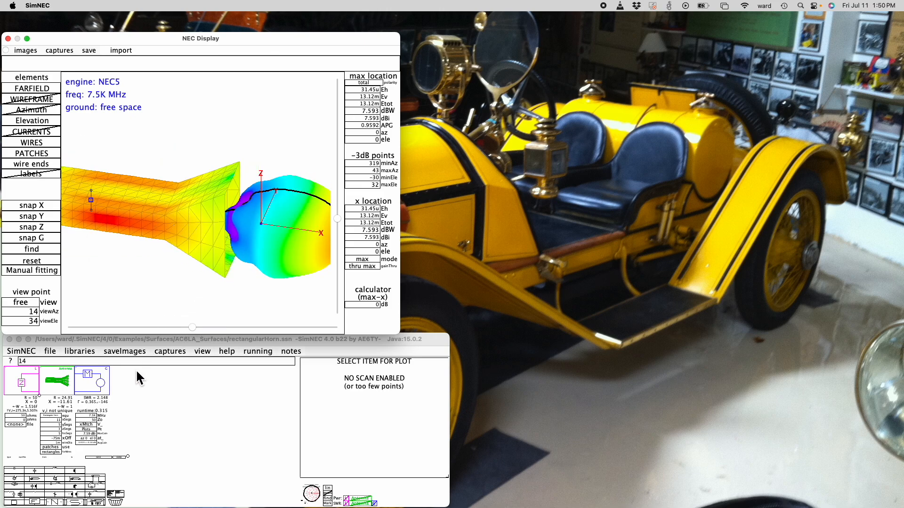
Load cylindricalHorn.ssn from the recent files and show it in the NEC Display
click(50, 353)
click(61, 374)
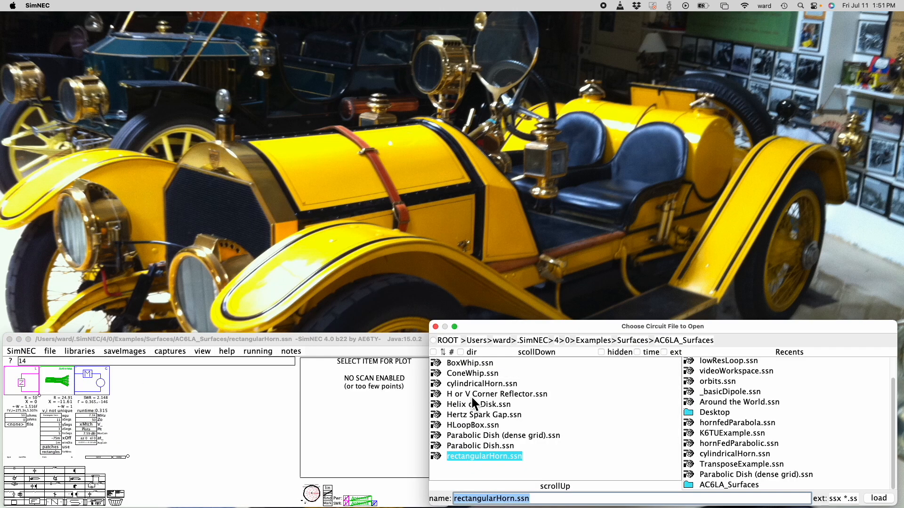
double_click(725, 458)
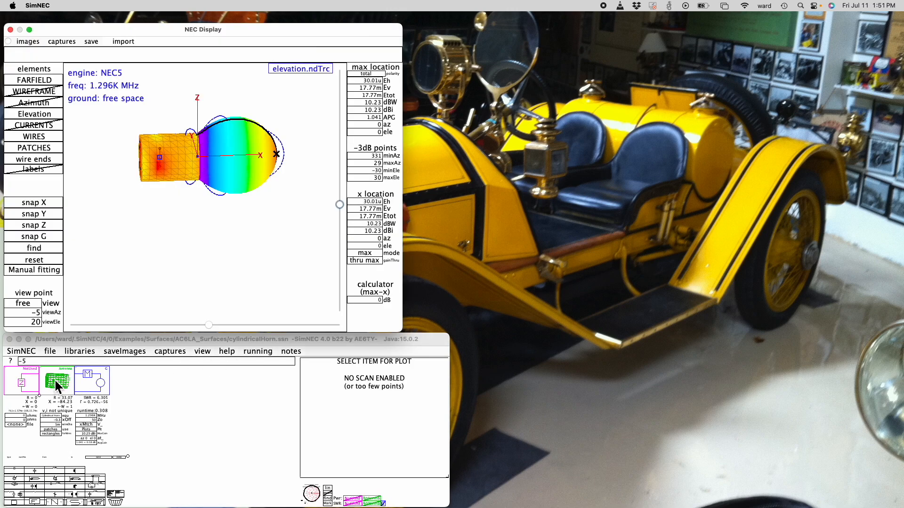
Load K6TUExample.ssn from the recent files and show the dipole over terrain in the NEC Display
click(51, 352)
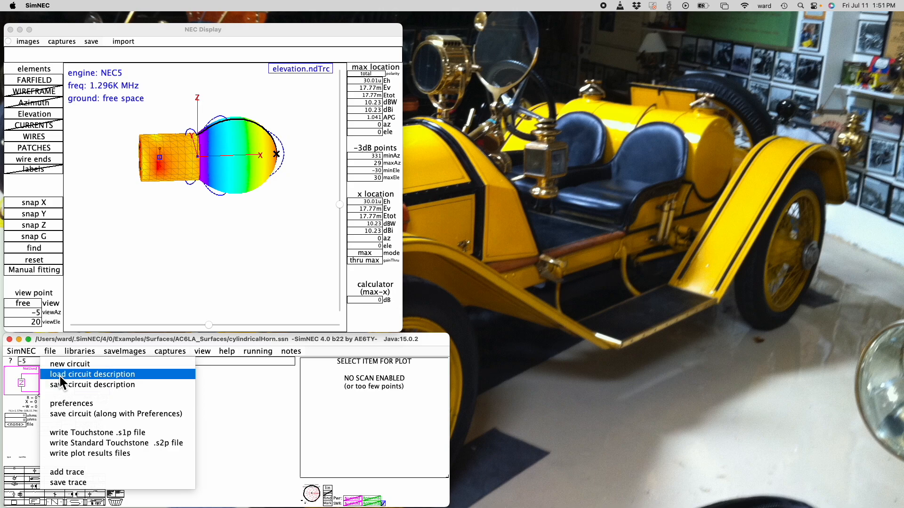
click(60, 376)
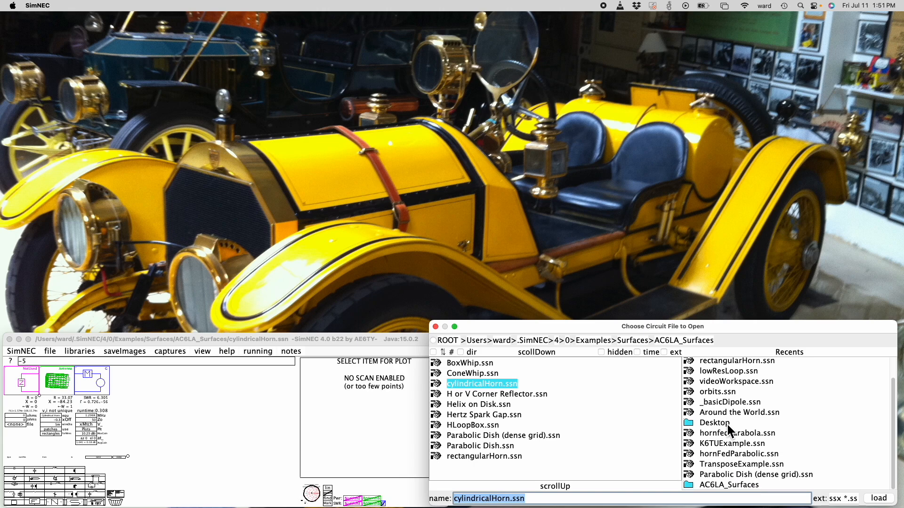
double_click(719, 446)
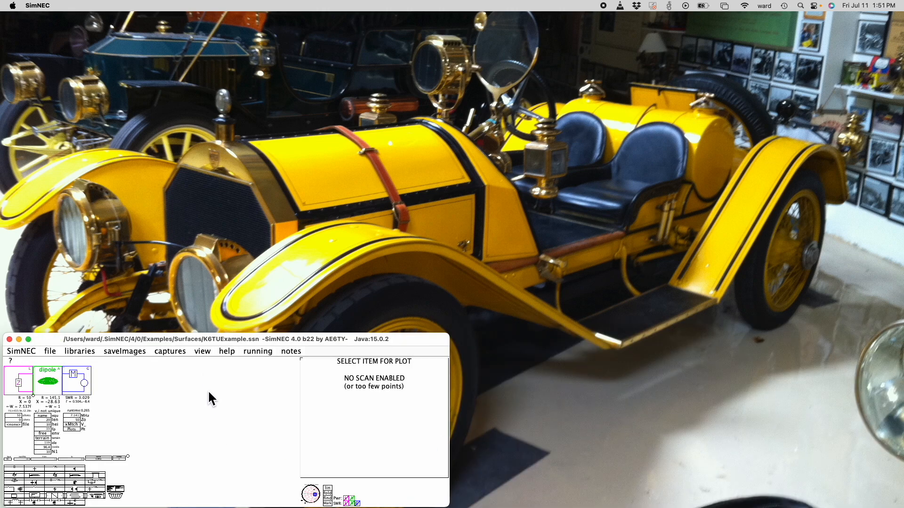
click(203, 354)
click(212, 366)
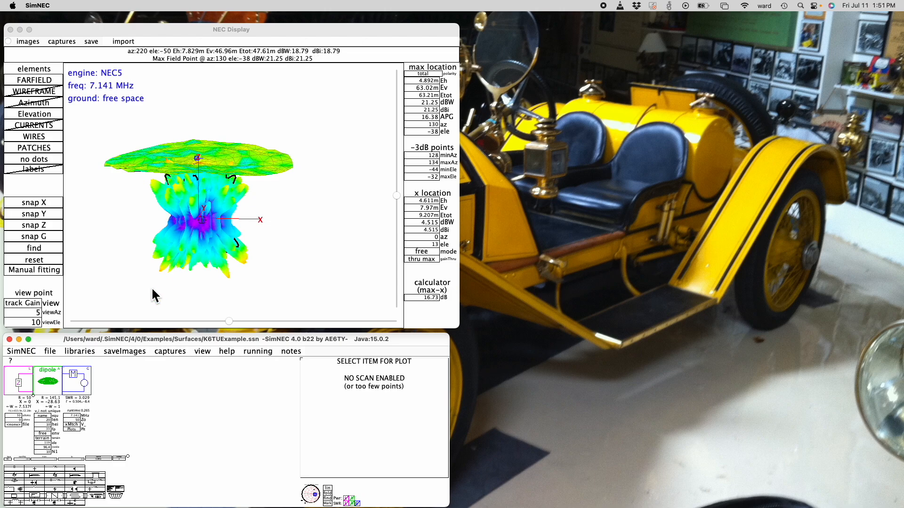
Set the dipole model's N1 to 50 and hide the far-field and elevation patterns in the NEC Display
click(32, 80)
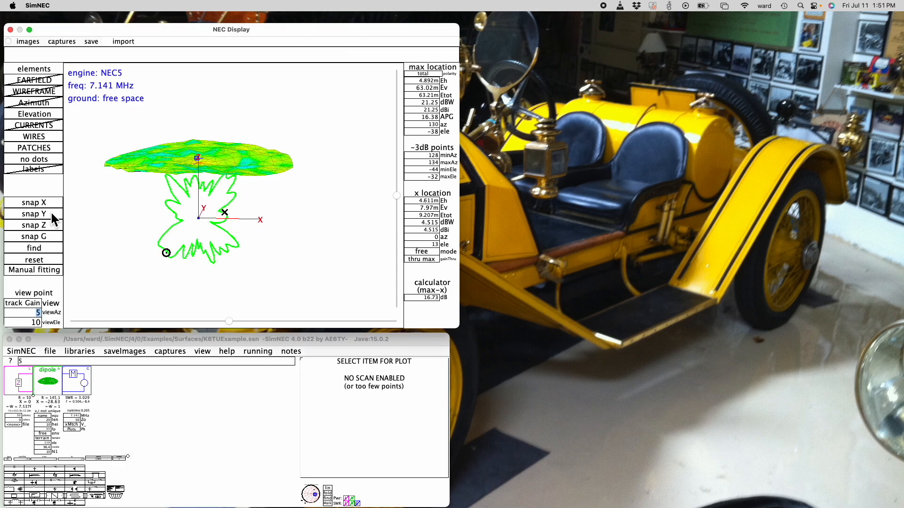
click(47, 453)
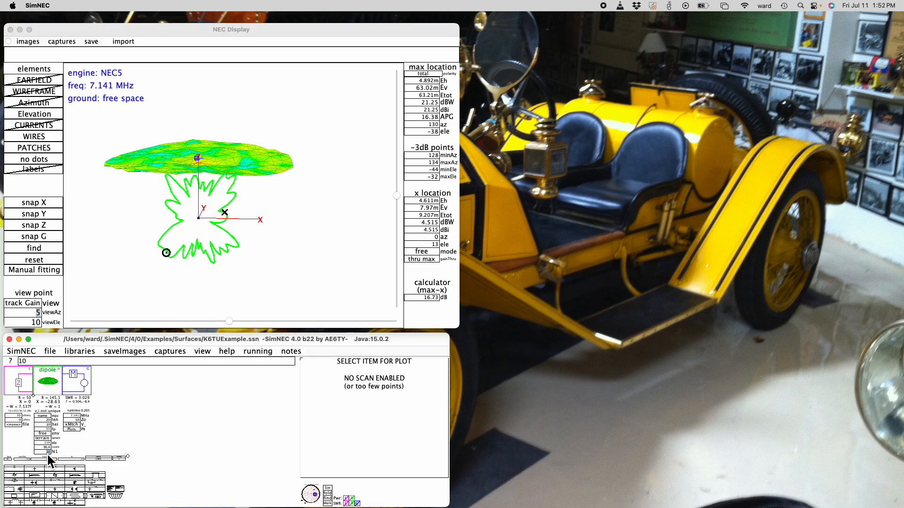
text(5)
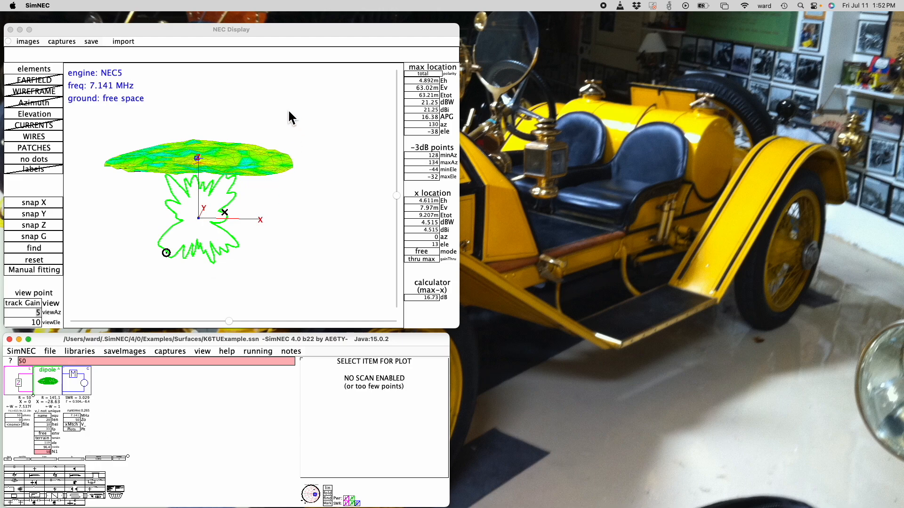
key(Return)
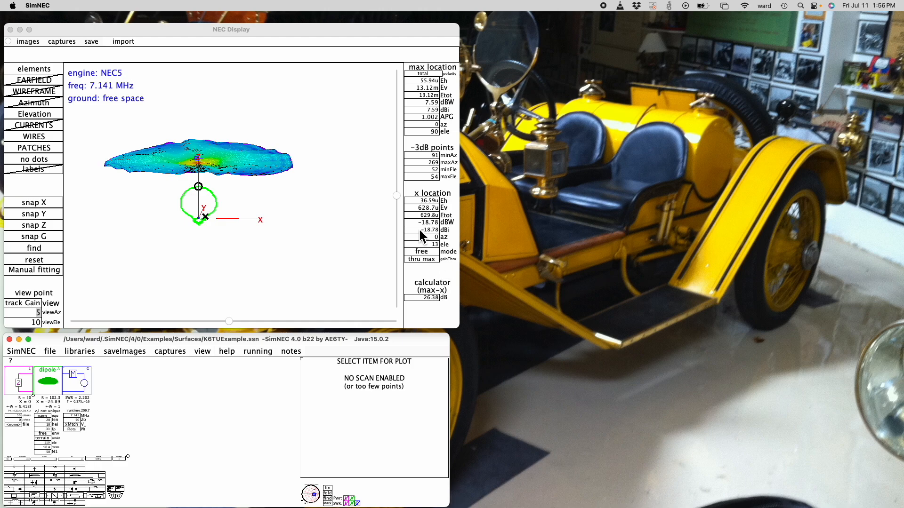
mouse_move(397, 196)
mouse_down()
mouse_move(403, 229)
mouse_move(398, 212)
mouse_up()
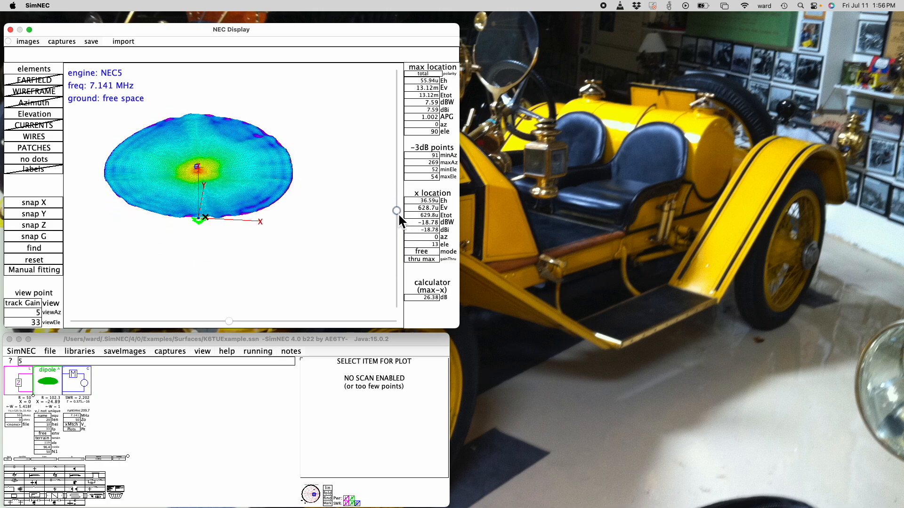
click(34, 114)
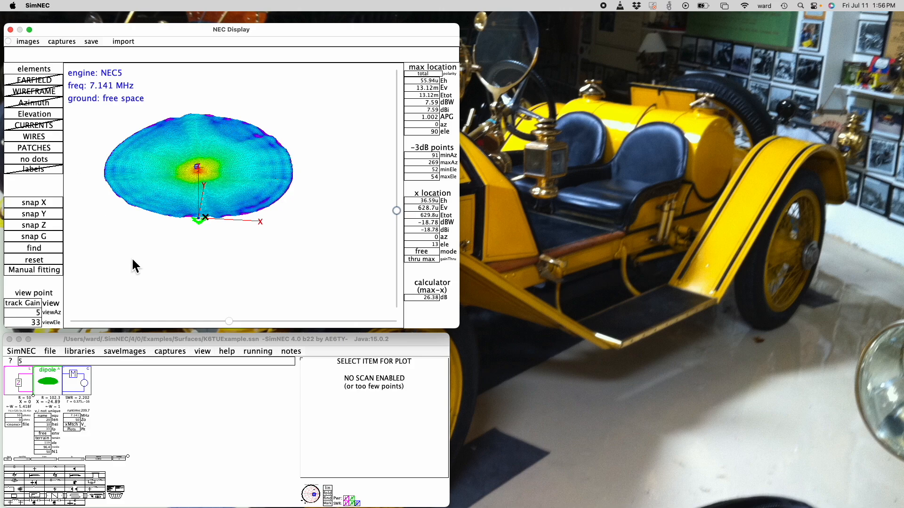
Load hornfedParabola.ssn without saving the terrain model changes, and show it in the NEC Display
click(50, 353)
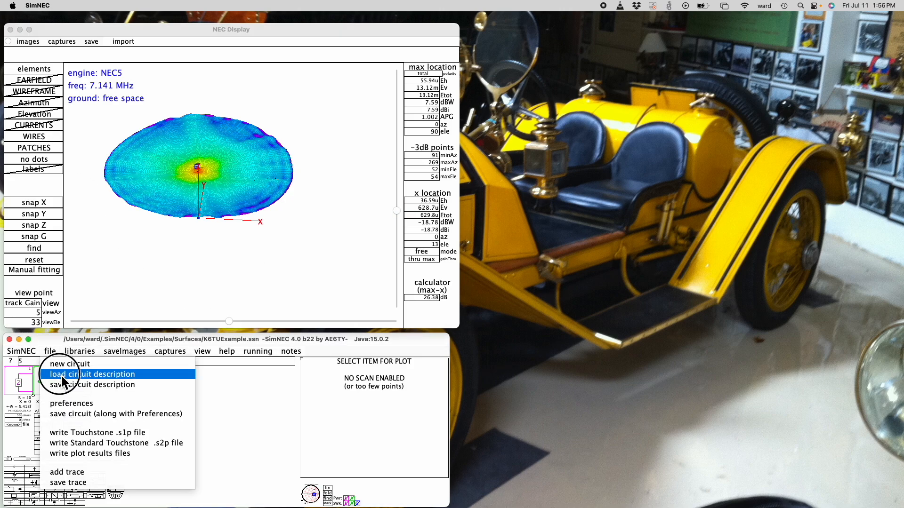
click(424, 398)
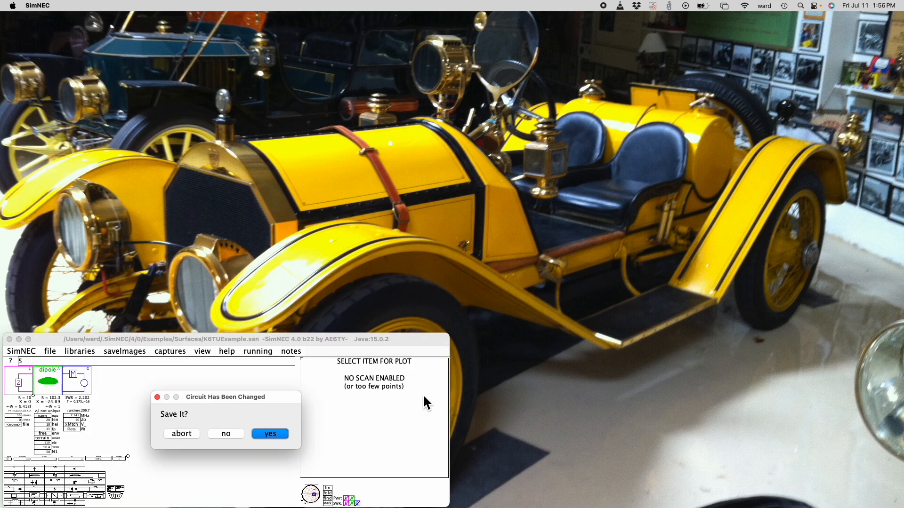
click(240, 433)
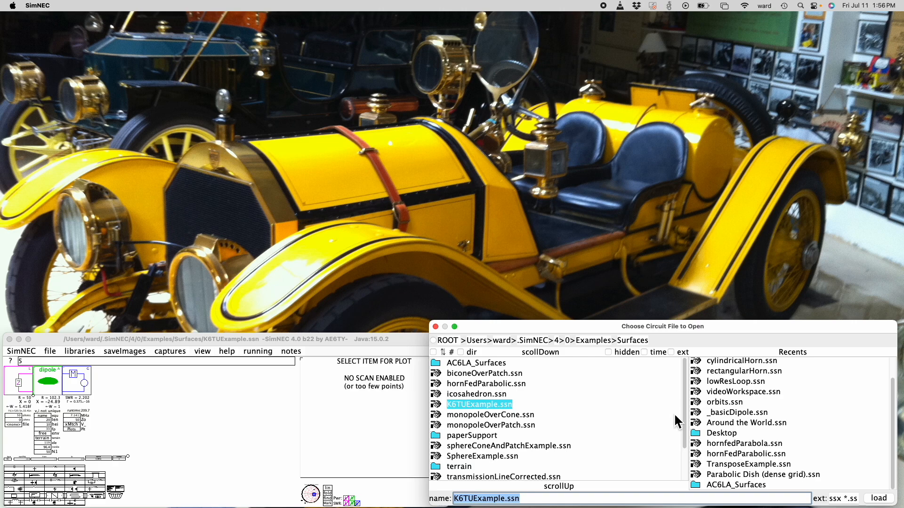
key(Return)
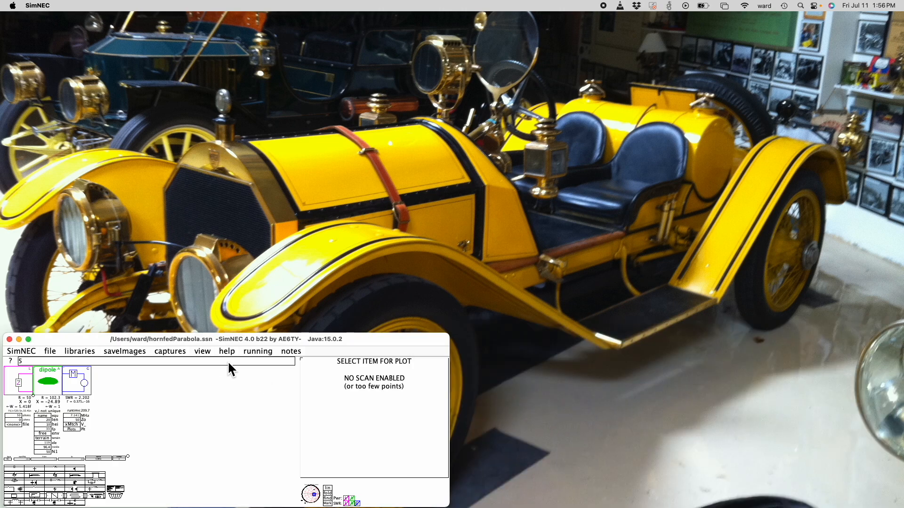
click(206, 354)
click(214, 366)
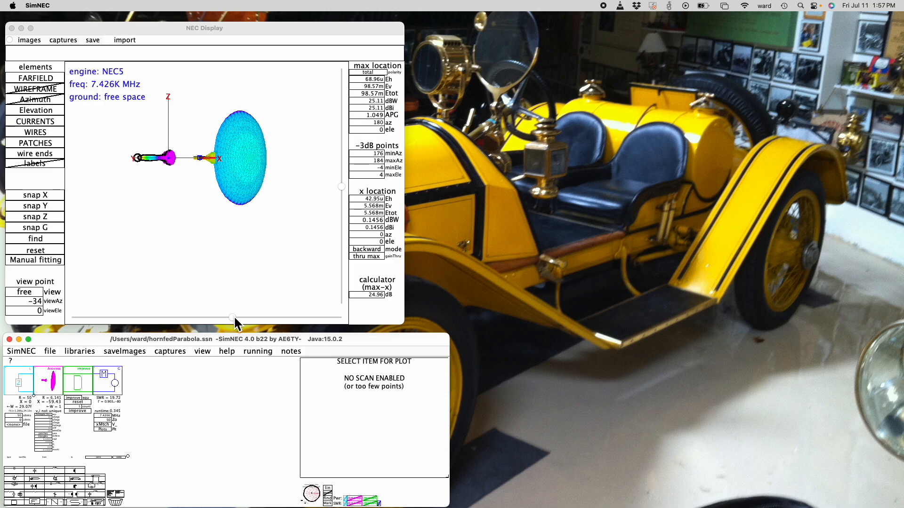
Enlarge the circuit area and switch the horn-fed parabola antenna model to wires
drag(234, 318, 214, 317)
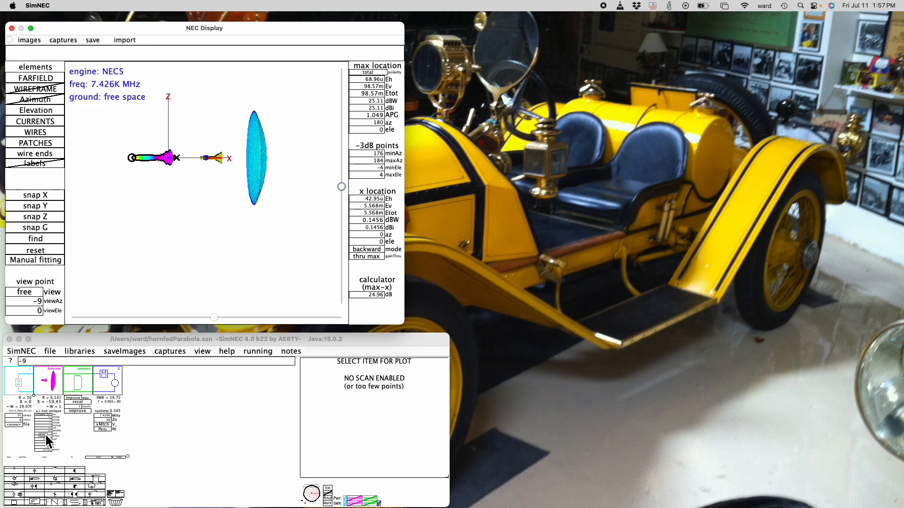
drag(128, 457, 136, 487)
click(60, 460)
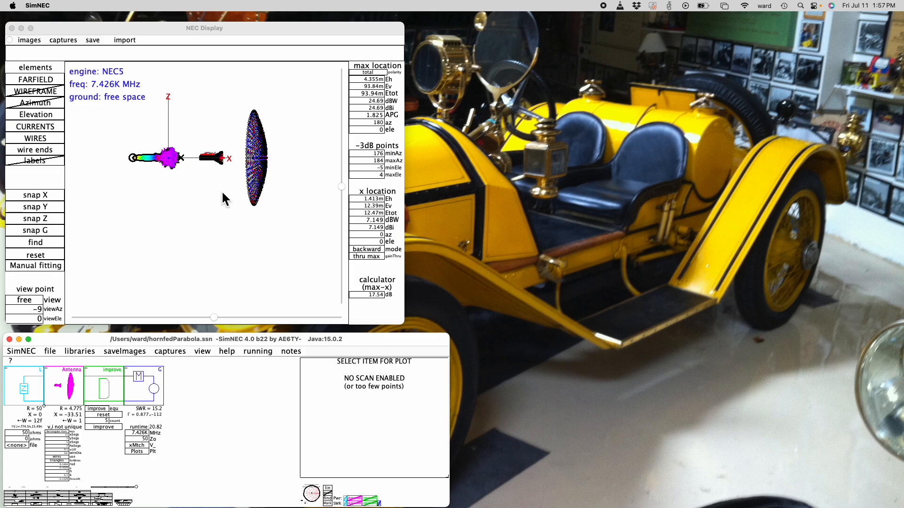
Hide the currents, set the wire markers to no dots, and set the parabola model's view azimuth to -45
click(41, 126)
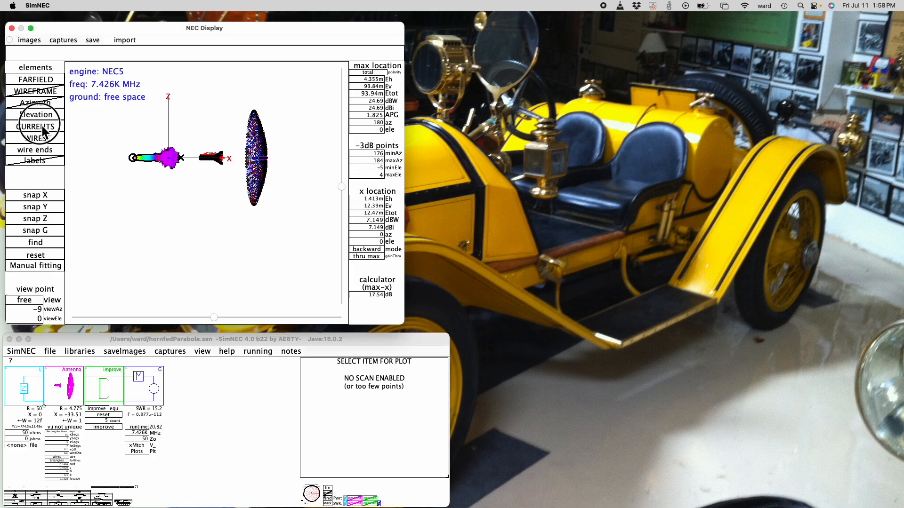
click(37, 154)
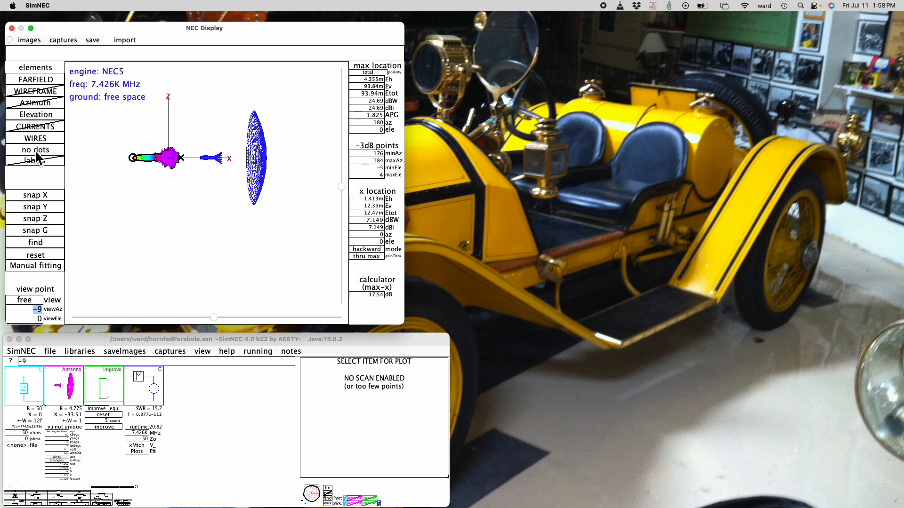
click(215, 318)
drag(217, 322, 241, 310)
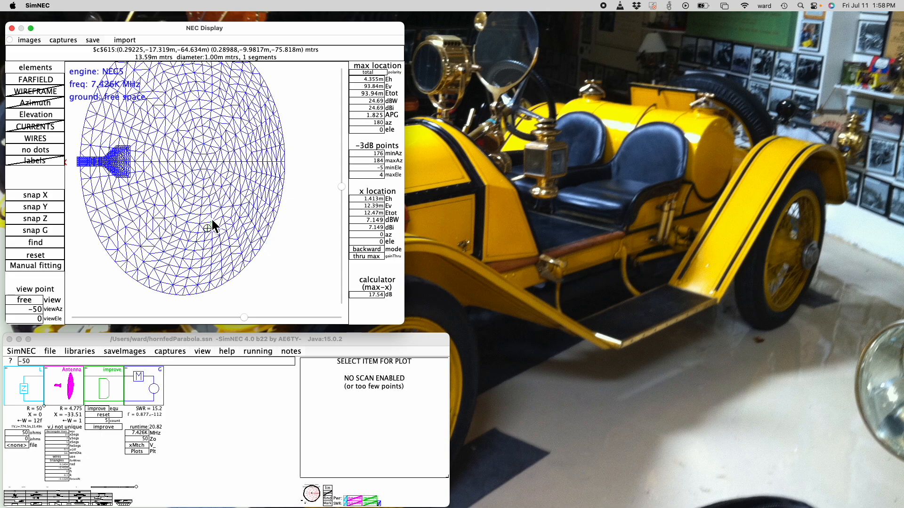
mouse_move(244, 317)
mouse_down()
mouse_move(228, 317)
mouse_move(254, 318)
mouse_move(240, 317)
mouse_up()
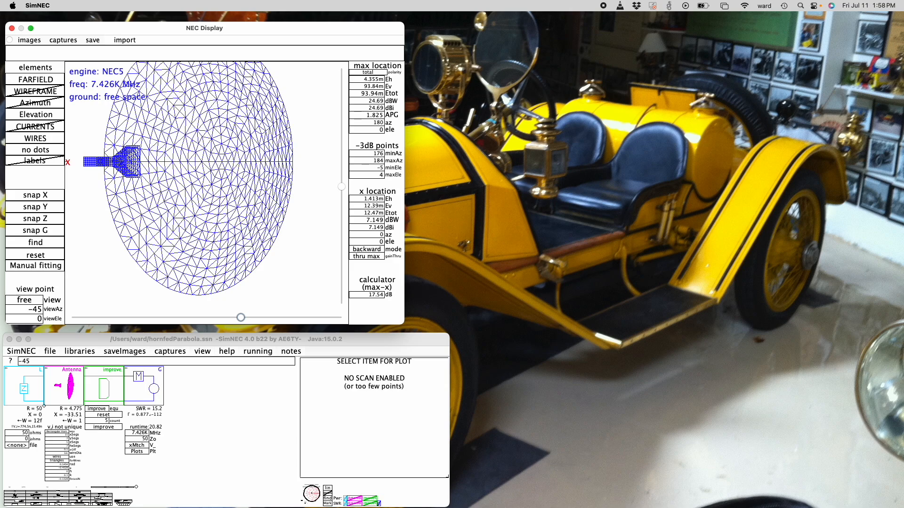
Open the antenna's equation code and examine the Patch definitions for the waveguide and horn bell bodies
drag(302, 507, 631, 85)
scroll(542, 180, up, 2)
scroll(542, 180, up, 4)
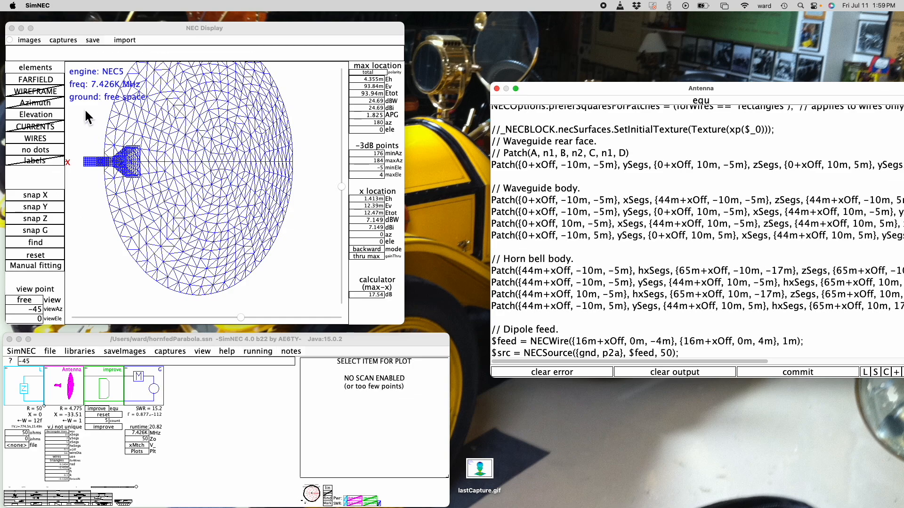
Load videoWorkspace.ssn and show its dipole in the reset view without the far-field and elevation patterns
click(50, 352)
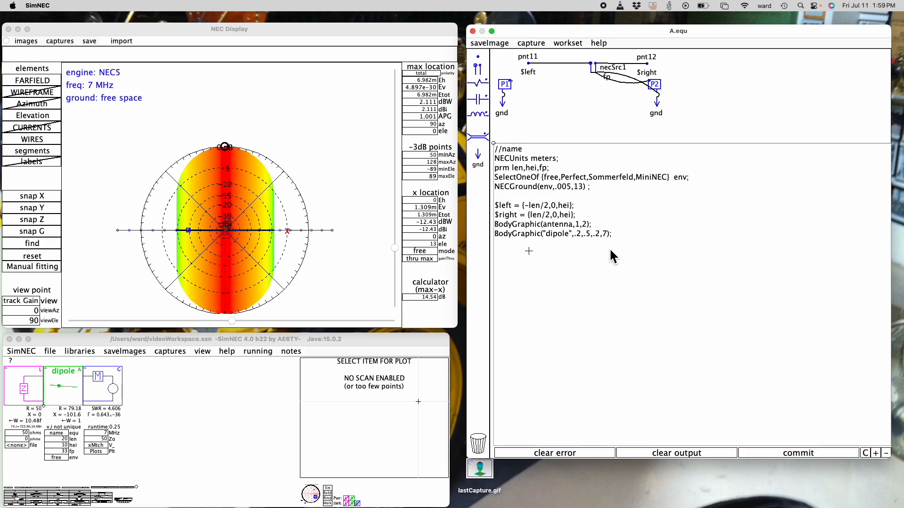
click(36, 84)
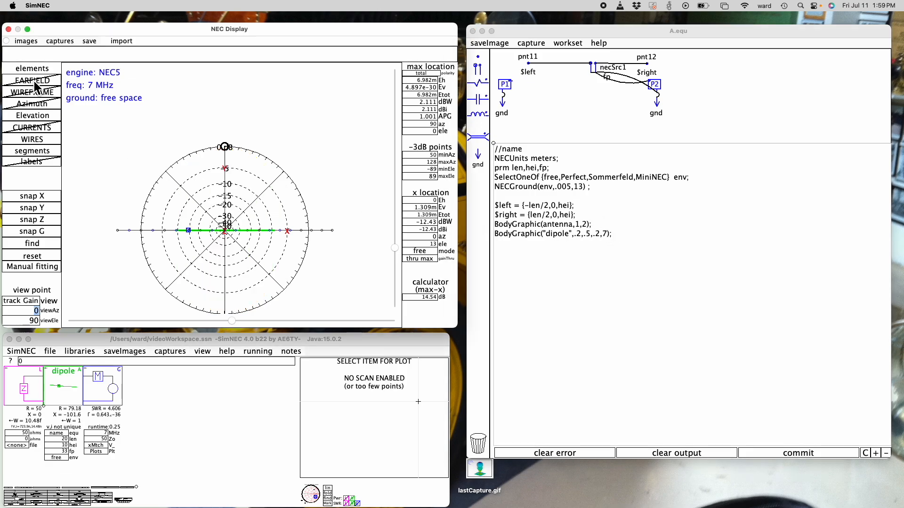
click(36, 118)
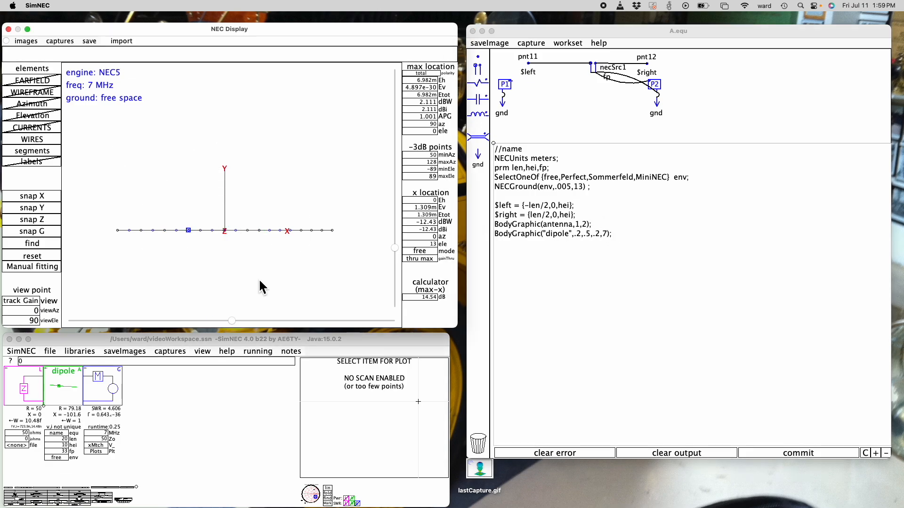
click(36, 245)
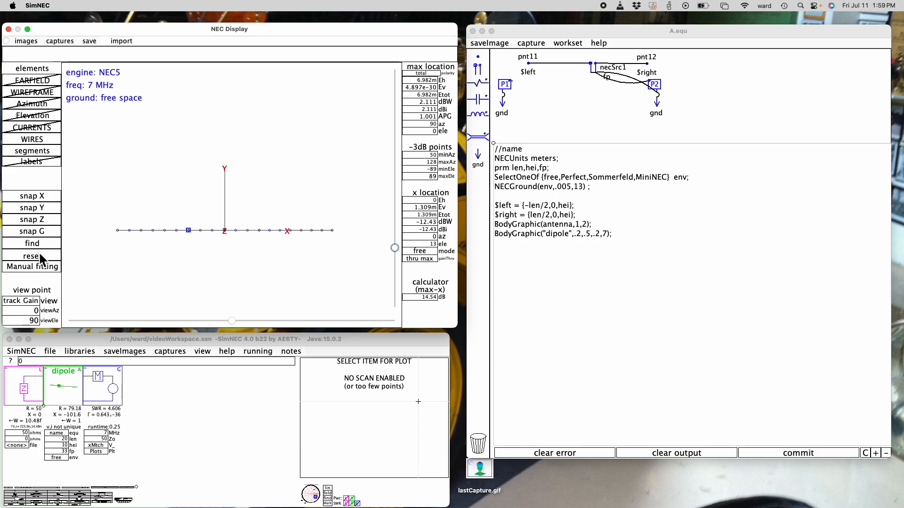
click(33, 256)
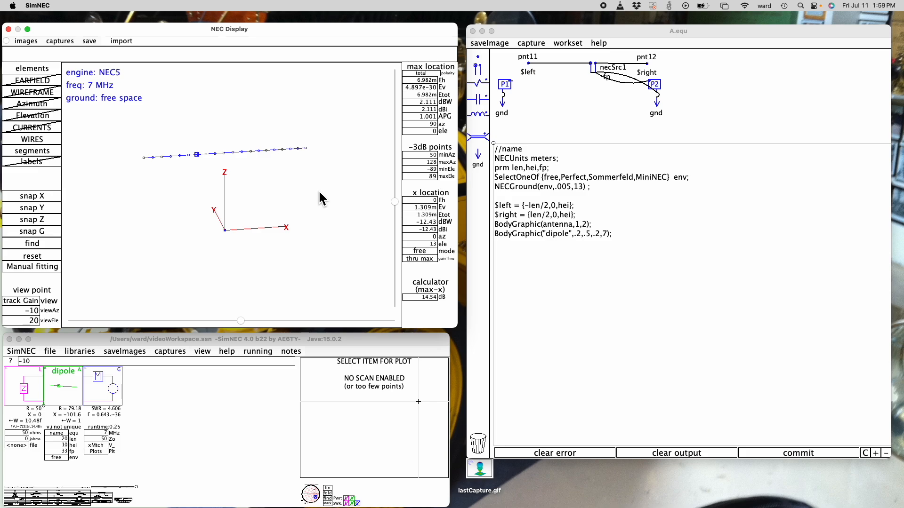
Start a $p = Patch() statement below the BodyGraphic lines in the dipole's code, with {0,0,0} as its first corner
click(494, 252)
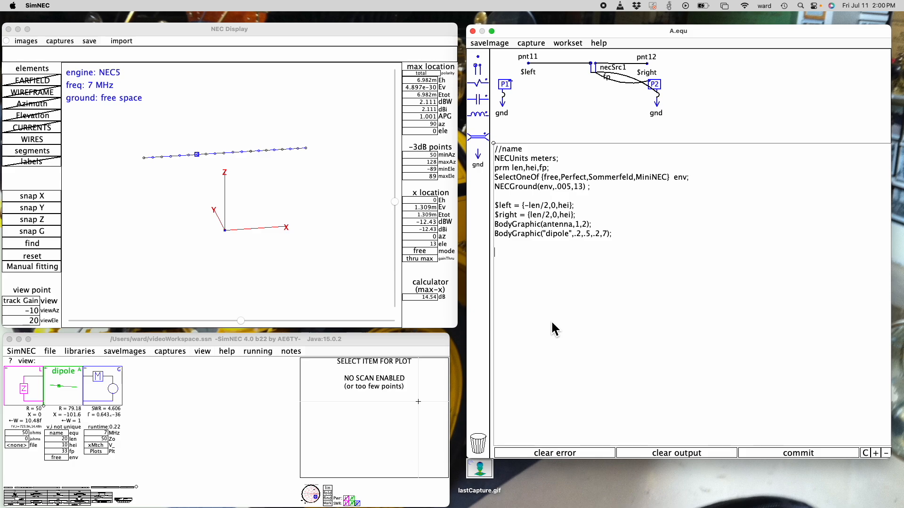
text($p = Patch())
key(Left)
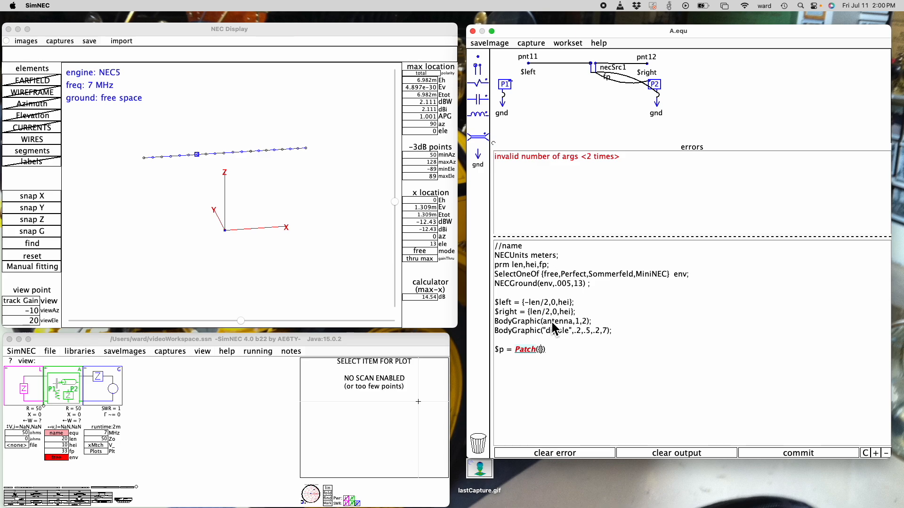
text({0,0,0)
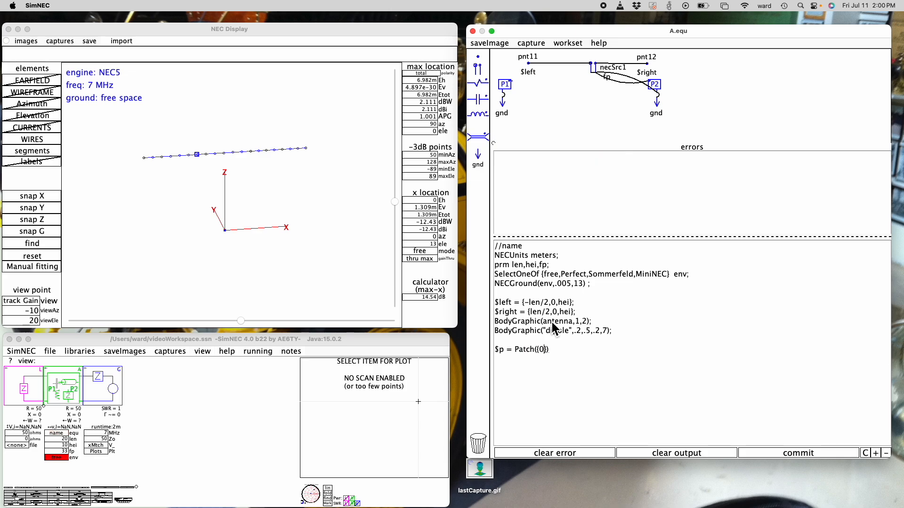
text(},)
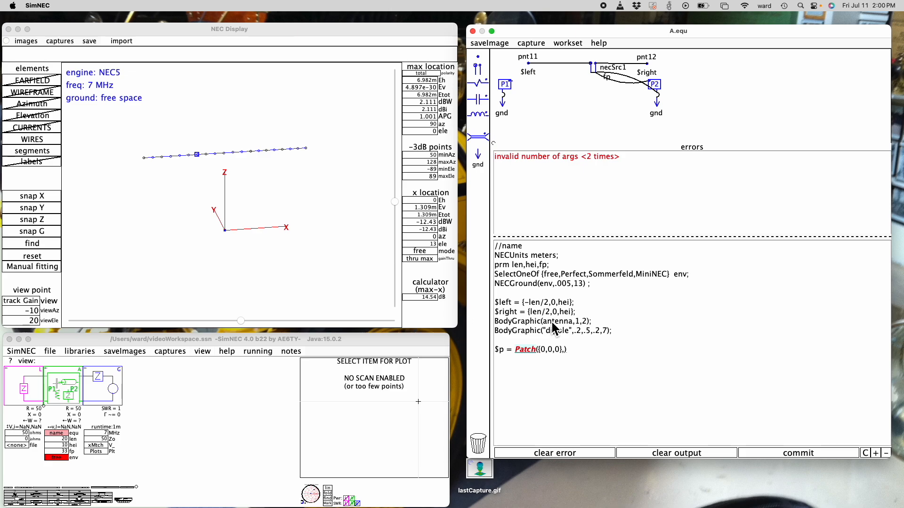
text(5,{})
Complete the triangular Patch with 5 segments and corners {10,0,0} and {10,10,0}, and view it along Z
key(Left)
text(0,0)
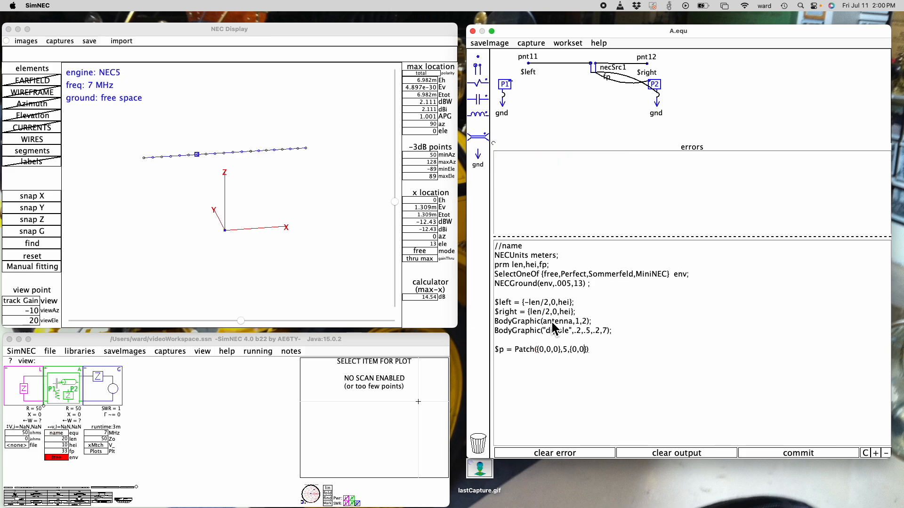
key(BackSpace)
key(BackSpace)
key(BackSpace)
text(10,0,0},{})
key(Left)
text(10,10,0)
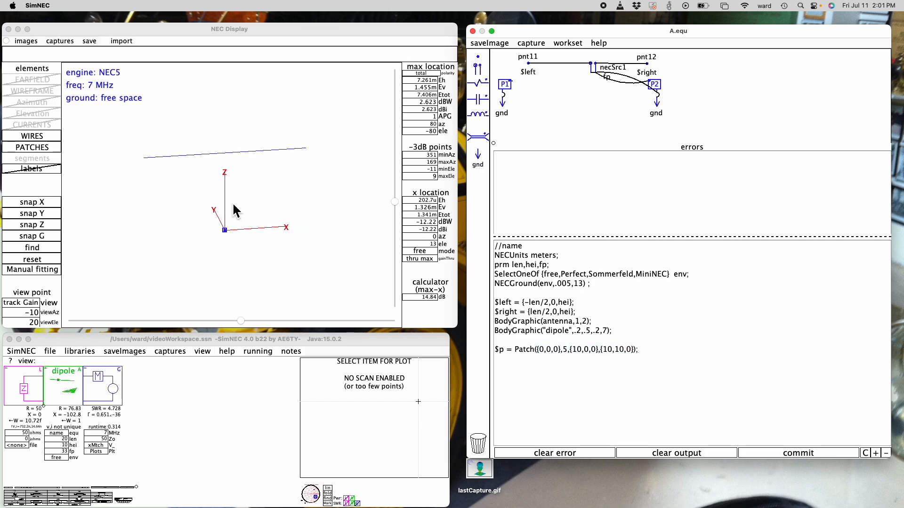
click(32, 224)
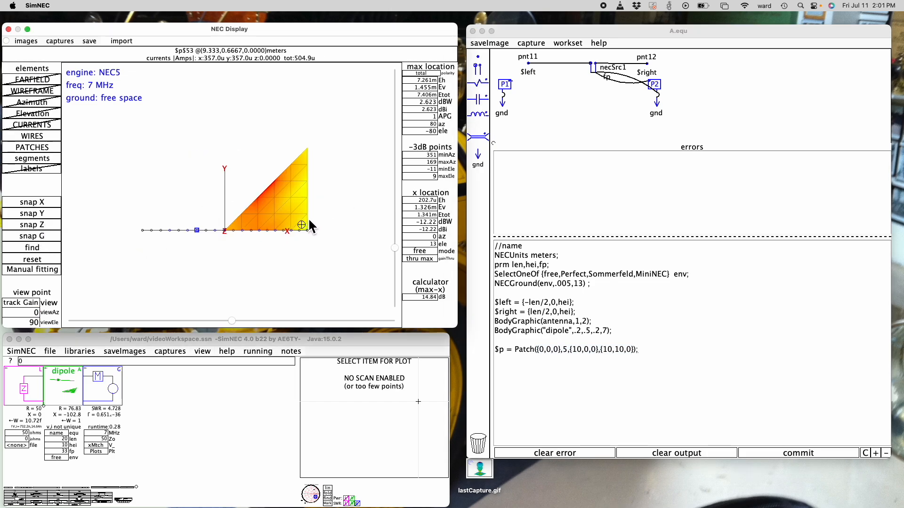
Try the triangular patch's third corner at {-5,10,0} and undo the edit
click(612, 351)
double_click(608, 350)
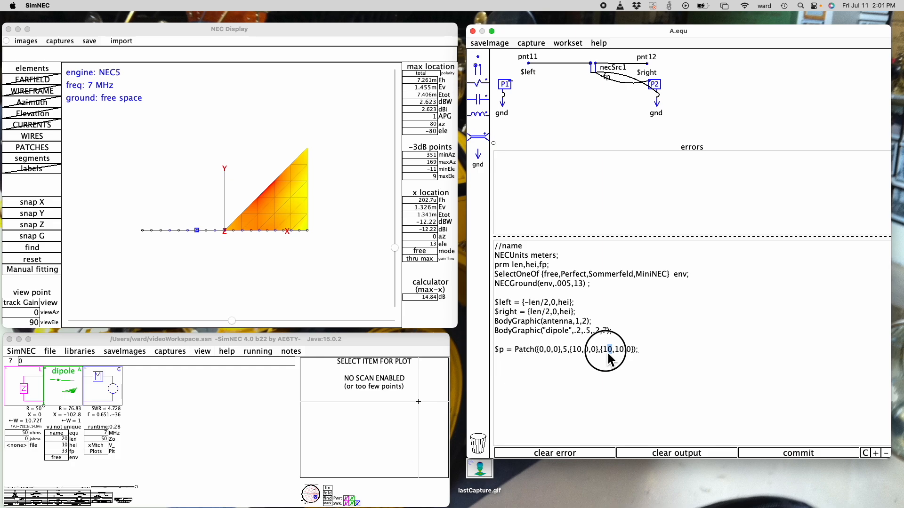
text(-5)
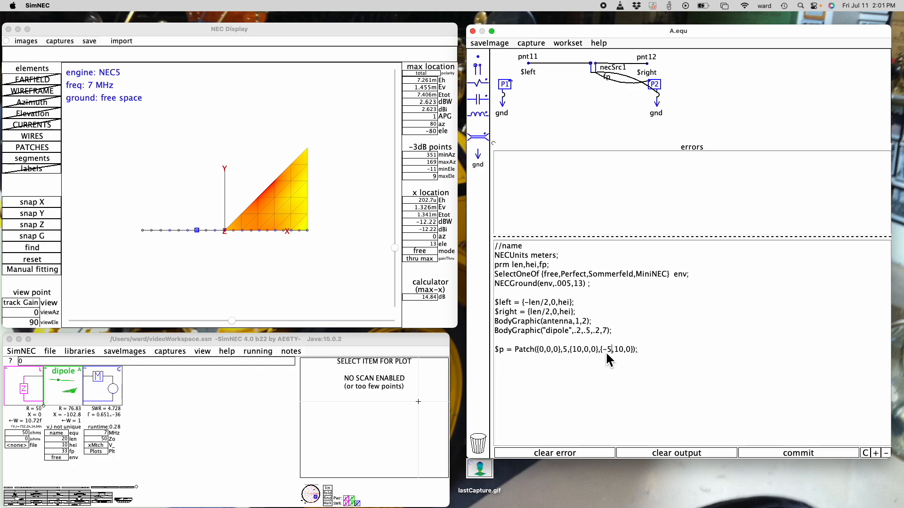
mouse_move(236, 202)
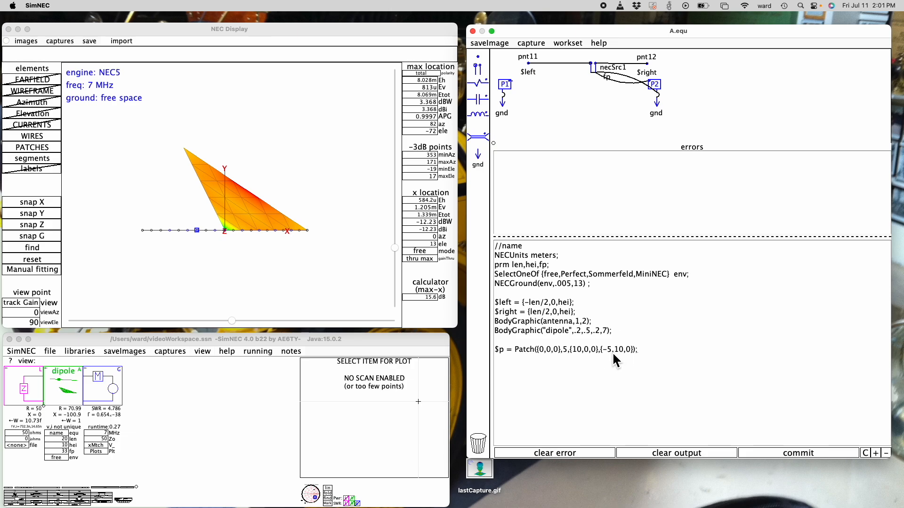
key(super+z)
key(super+z)
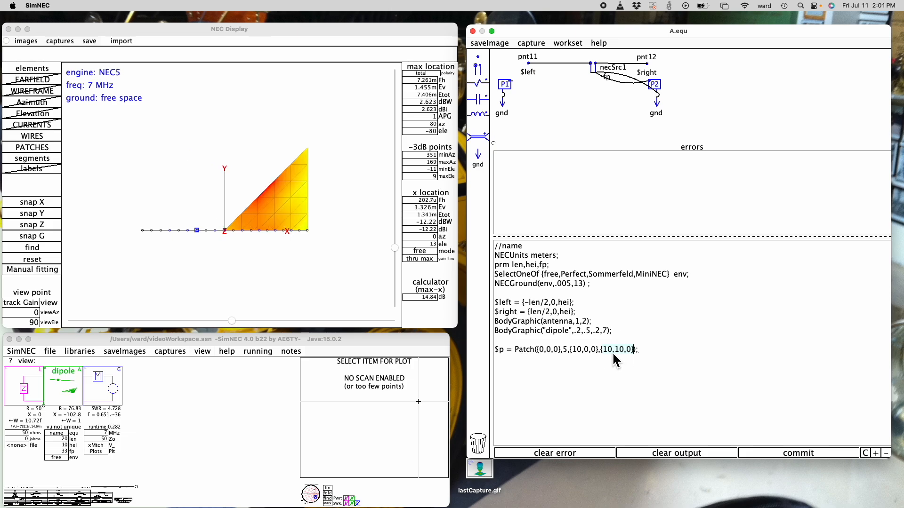
Add {0,10,0} as a fourth corner to make the Patch a quadrilateral
text({})
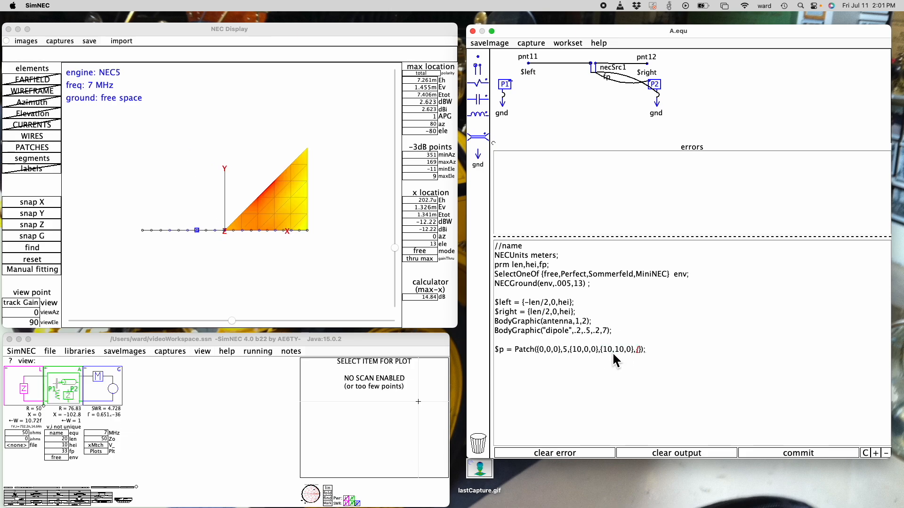
text(0,1)
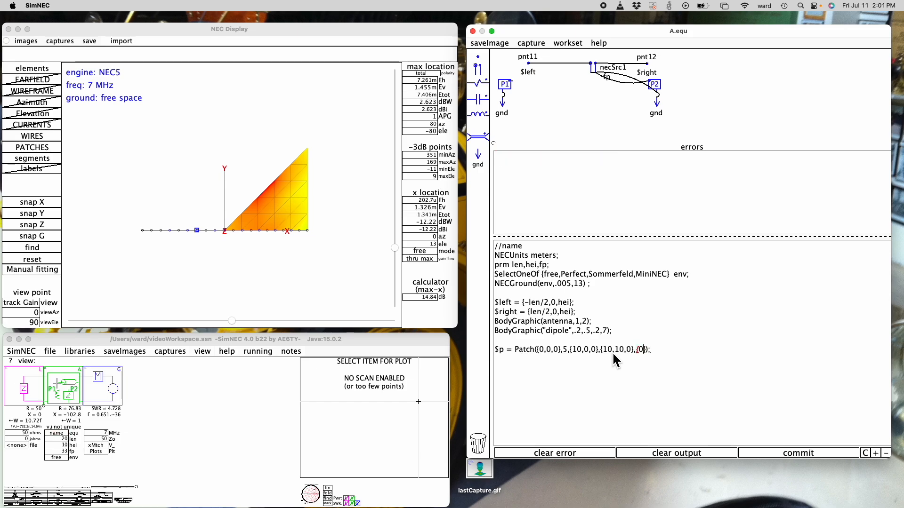
text(0,0)
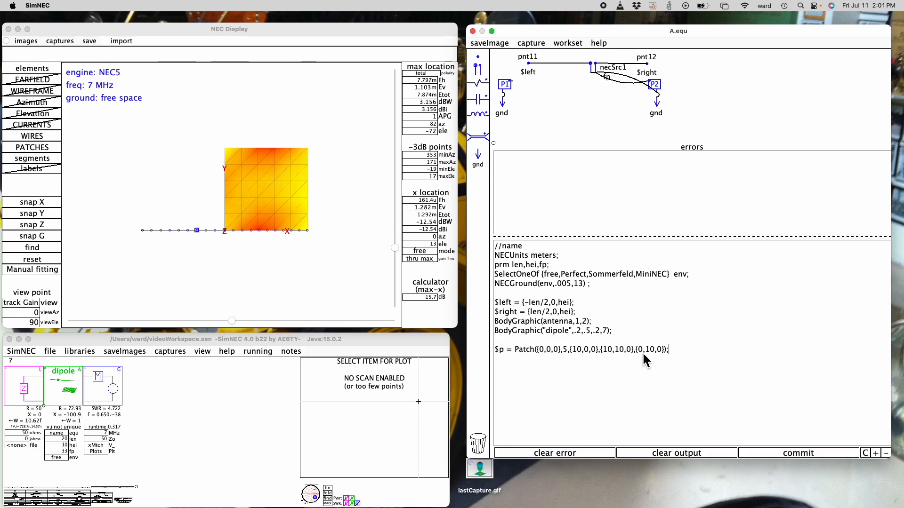
Change the Patch's fourth corner to {0,15,0} and insert segment counts 7 and 10 for its second and third edges
drag(645, 351, 650, 351)
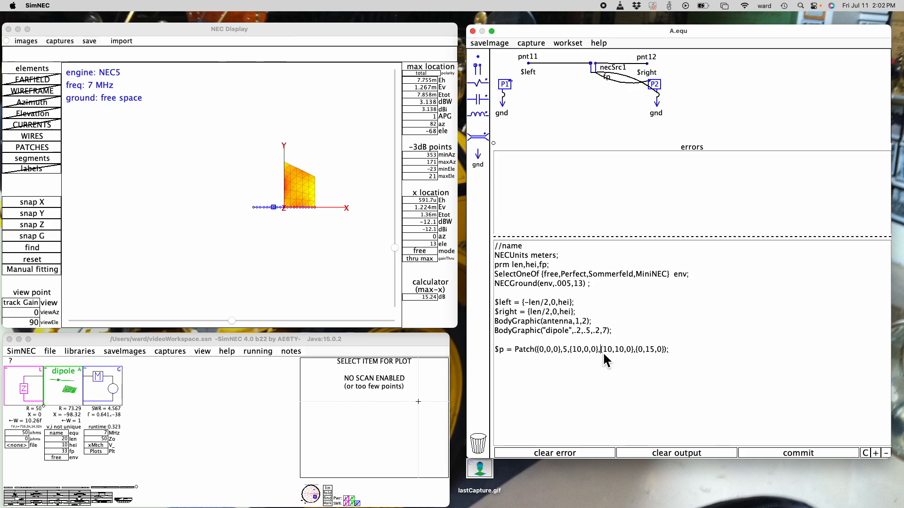
text(7,)
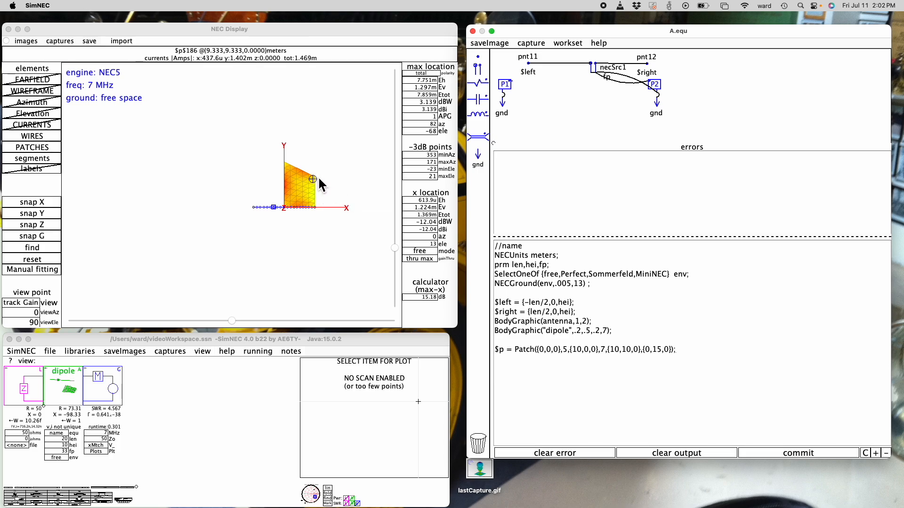
click(299, 171)
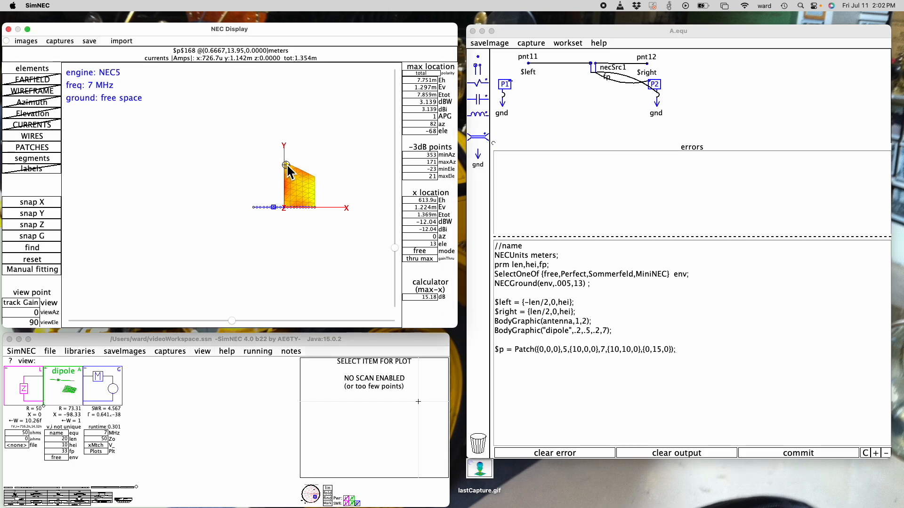
click(646, 351)
text(10,)
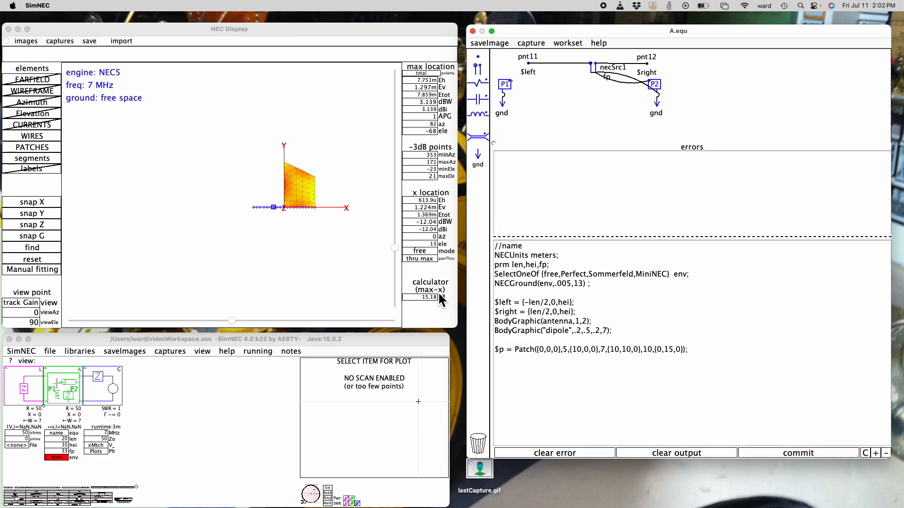
Raise the Patch's third corner to {10,10,3} and view the non-planar patch along X, tilted to 20 elevation
mouse_move(291, 210)
mouse_move(315, 185)
scroll(307, 181, up, 1)
scroll(307, 182, up, 5)
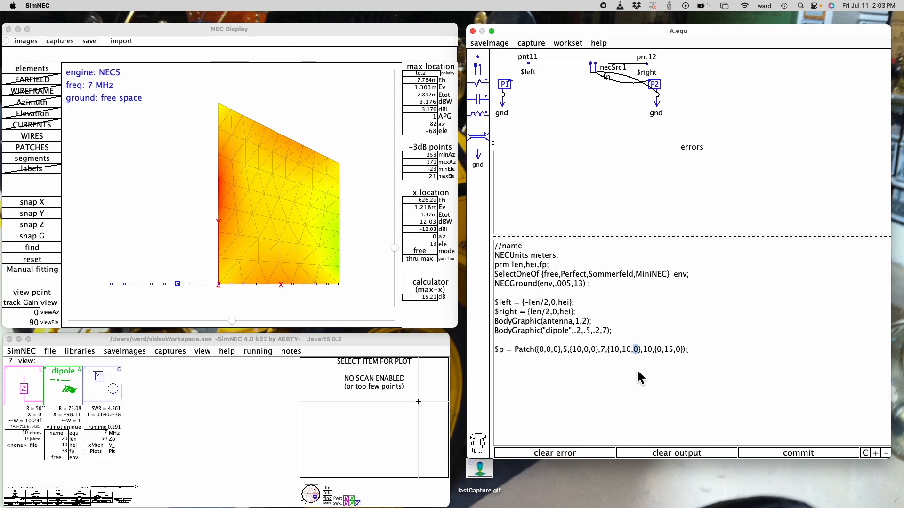
key(ctrl+Return)
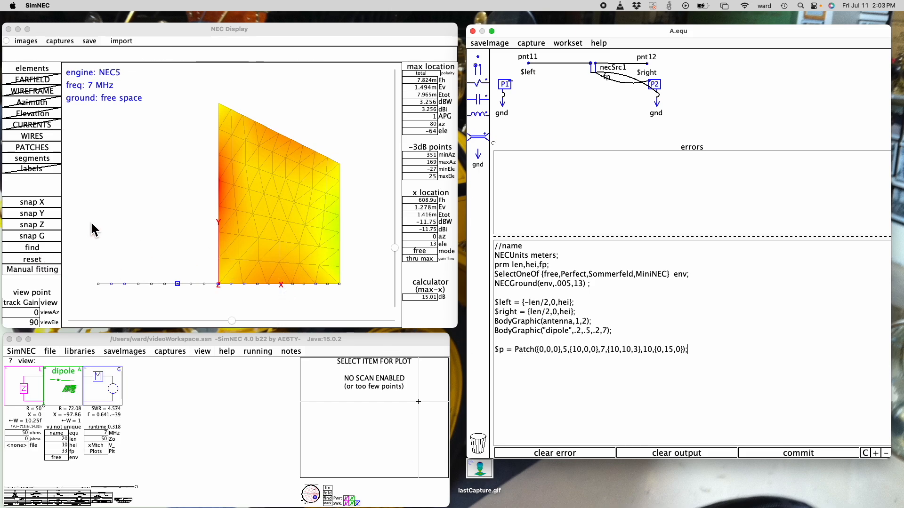
click(46, 206)
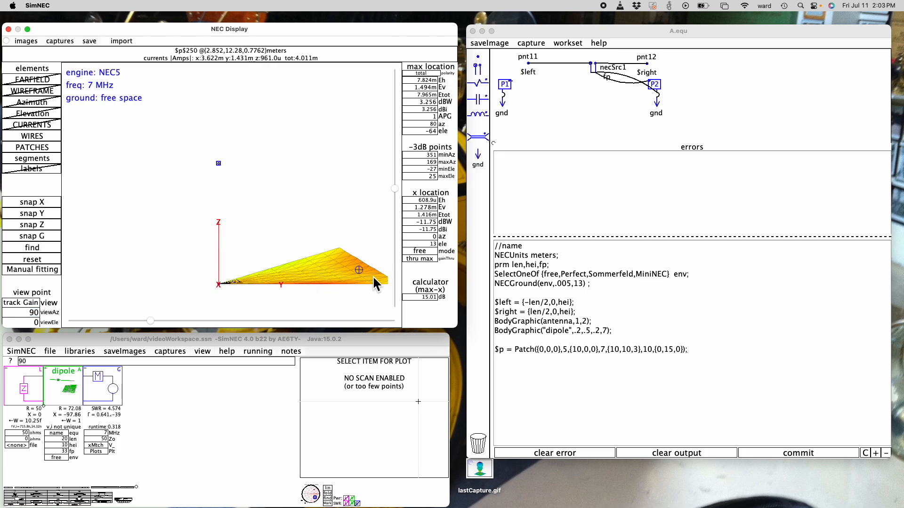
click(395, 188)
mouse_move(395, 188)
mouse_down()
mouse_move(396, 170)
mouse_move(395, 195)
mouse_up()
drag(247, 285, 204, 203)
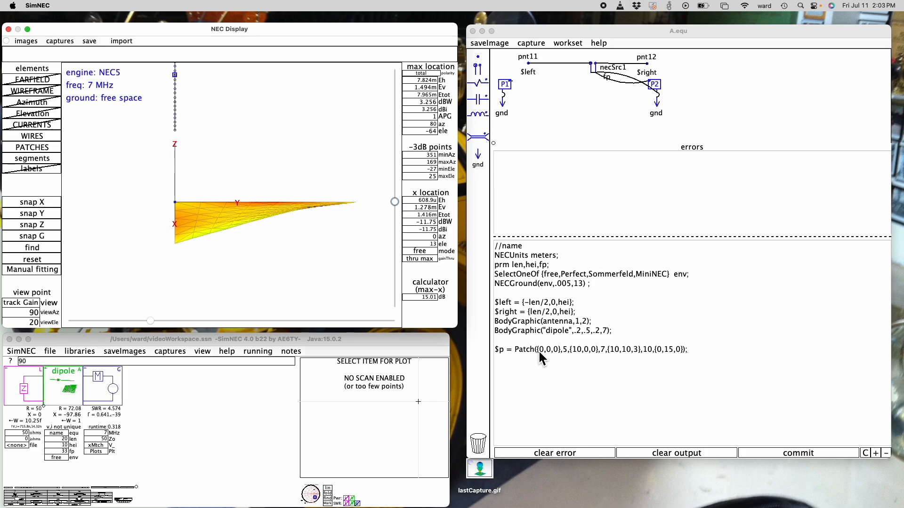
Delete the $p Patch statement from the equation text, keeping only its leading $ sign
click(690, 350)
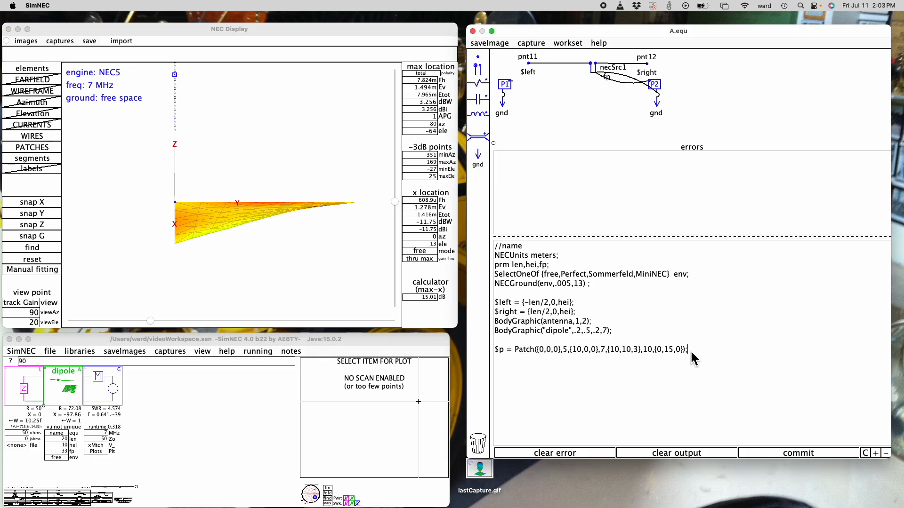
key(Return)
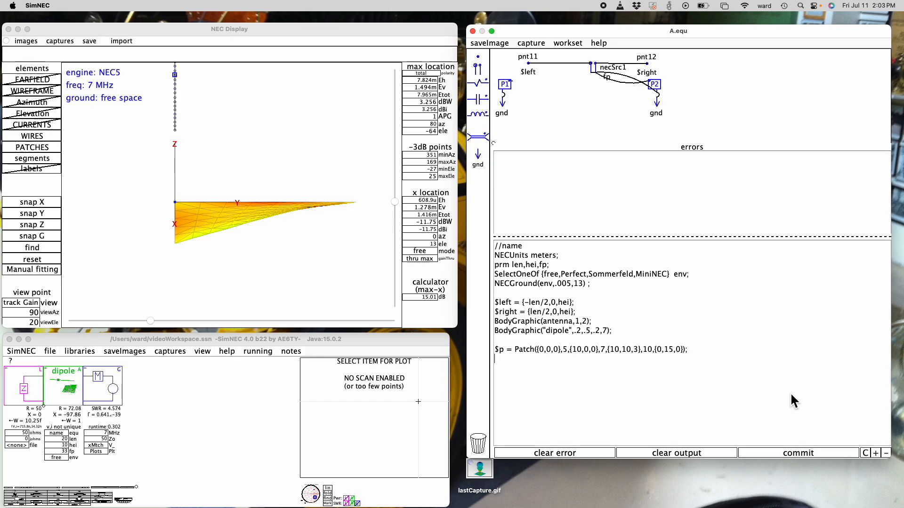
drag(695, 350, 496, 351)
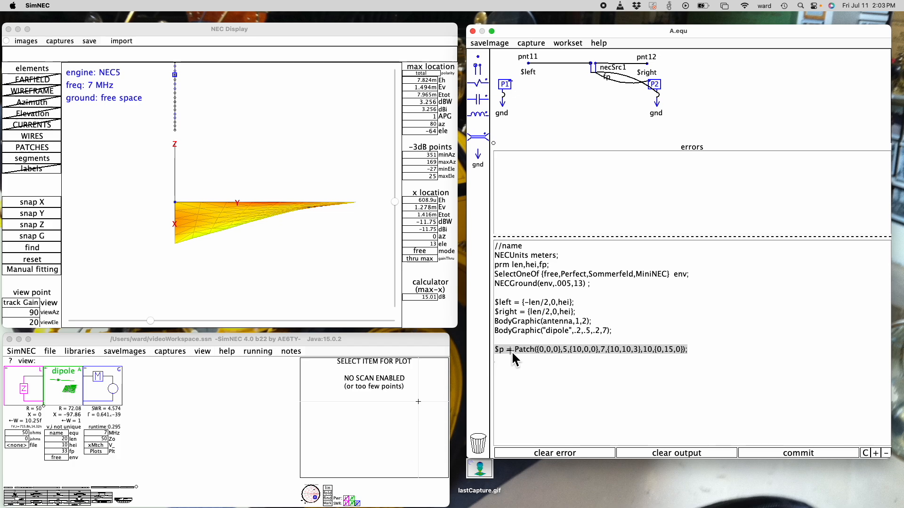
click(695, 352)
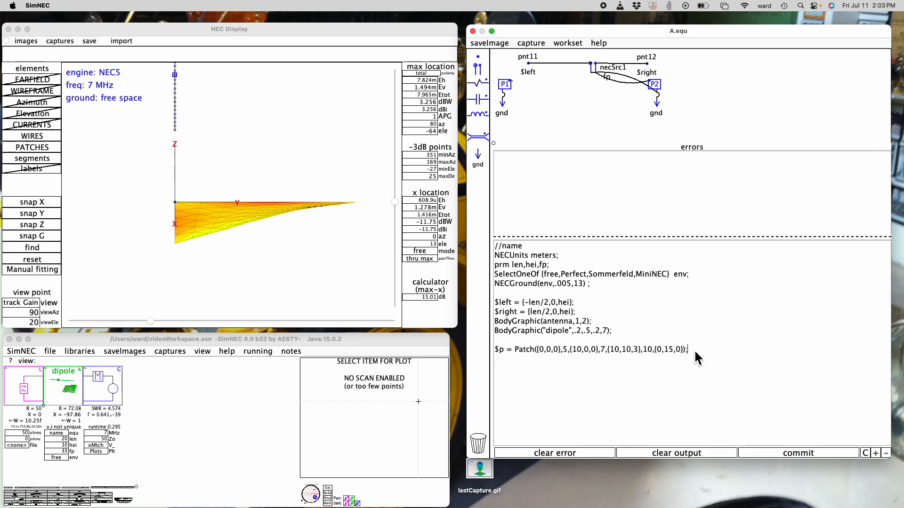
key(BackSpace)
key(BackSpace)
key(BackSpace)
key(BackSpace)
key(BackSpace)
key(BackSpace)
key(BackSpace)
key(BackSpace)
key(BackSpace)
key(BackSpace)
key(BackSpace)
key(BackSpace)
key(BackSpace)
key(BackSpace)
key(BackSpace)
key(BackSpace)
key(BackSpace)
key(BackSpace)
key(BackSpace)
key(BackSpace)
key(BackSpace)
key(BackSpace)
key(BackSpace)
key(BackSpace)
key(BackSpace)
key(BackSpace)
key(BackSpace)
key(BackSpace)
key(BackSpace)
key(BackSpace)
key(BackSpace)
key(BackSpace)
key(BackSpace)
key(BackSpace)
key(BackSpace)
key(BackSpace)
key(BackSpace)
key(BackSpace)
key(BackSpace)
key(BackSpace)
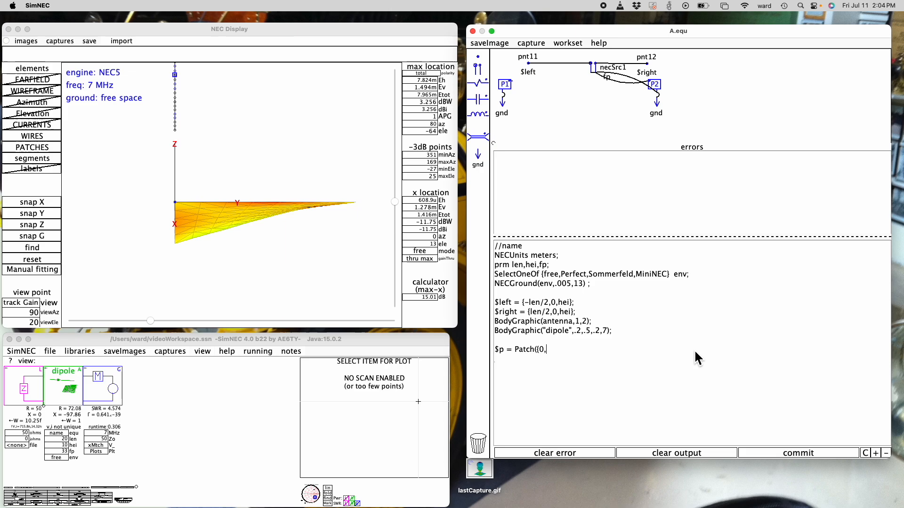
key(BackSpace)
key(BackSpace)
key(BackSpace)
key(BackSpace)
key(BackSpace)
key(BackSpace)
key(BackSpace)
Write $c = Cone({0,0,0},5,{0,0,1}) as the start of a new surface statement
text(c)
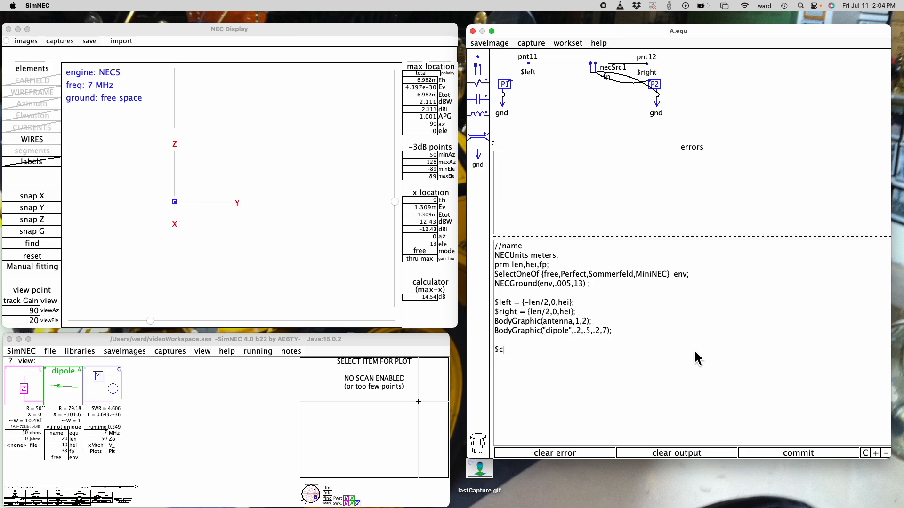
text( =)
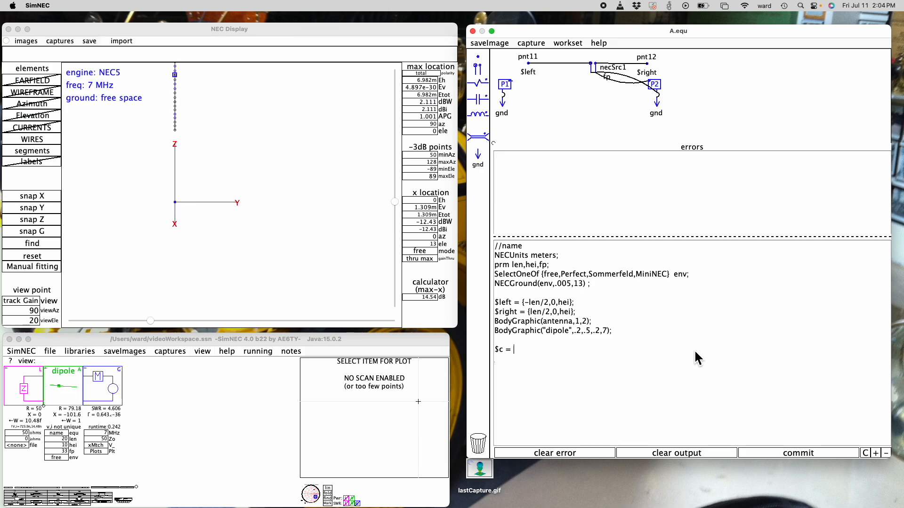
text( Cone)
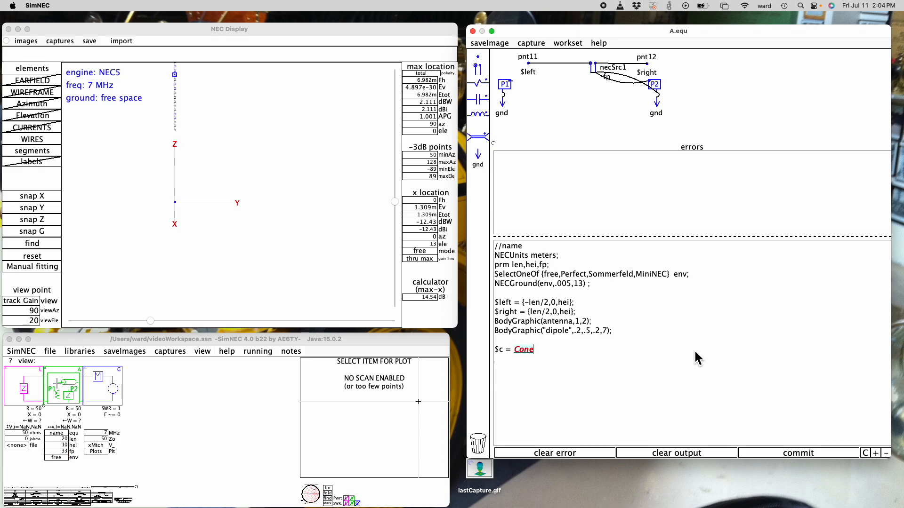
text((){0,0,0)
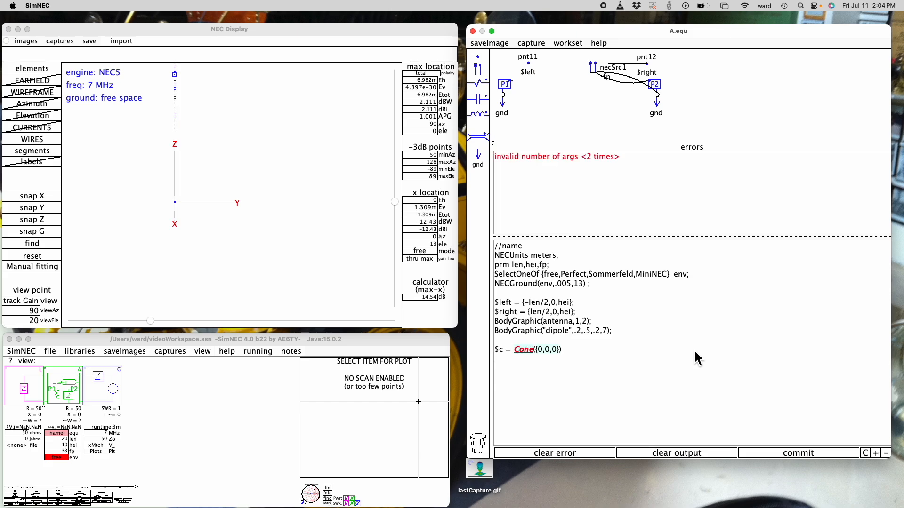
text(,5)
text(,{0)
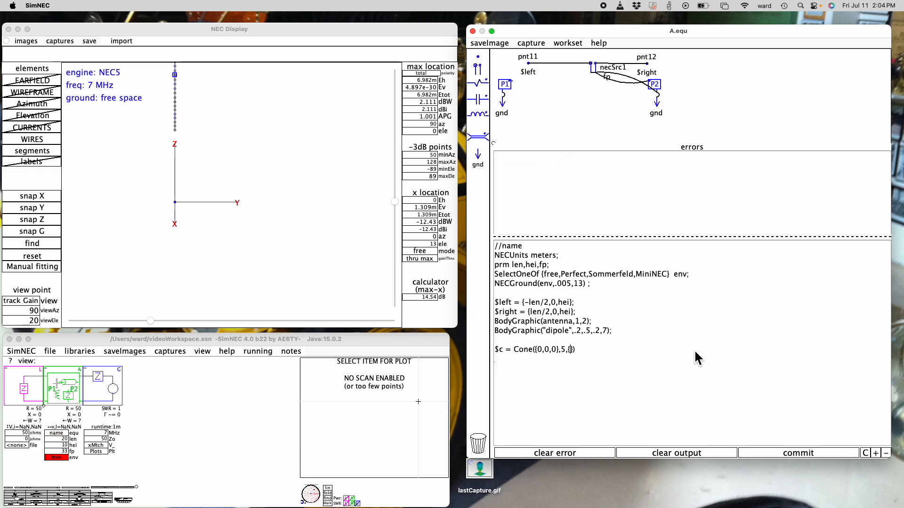
text(,0,1)
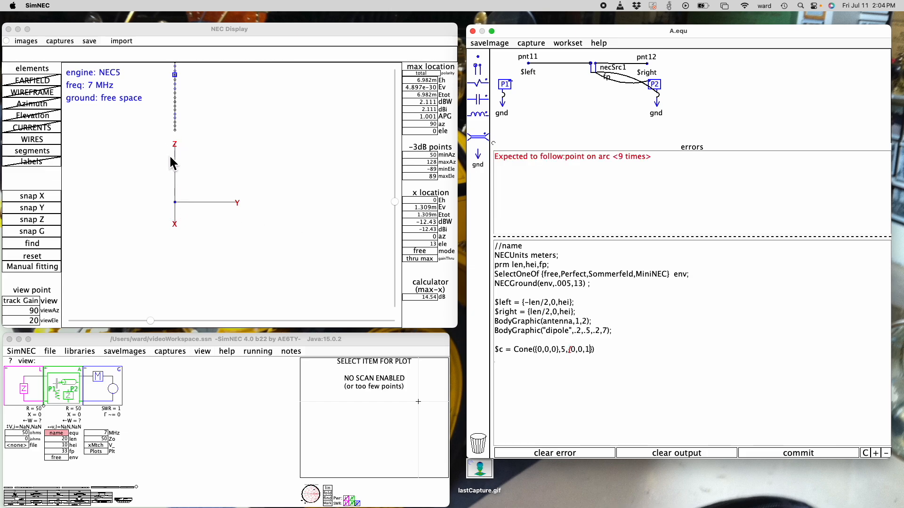
Add {1,0,0} as the Cone's point-on-arc argument after {0,0,1}
click(53, 220)
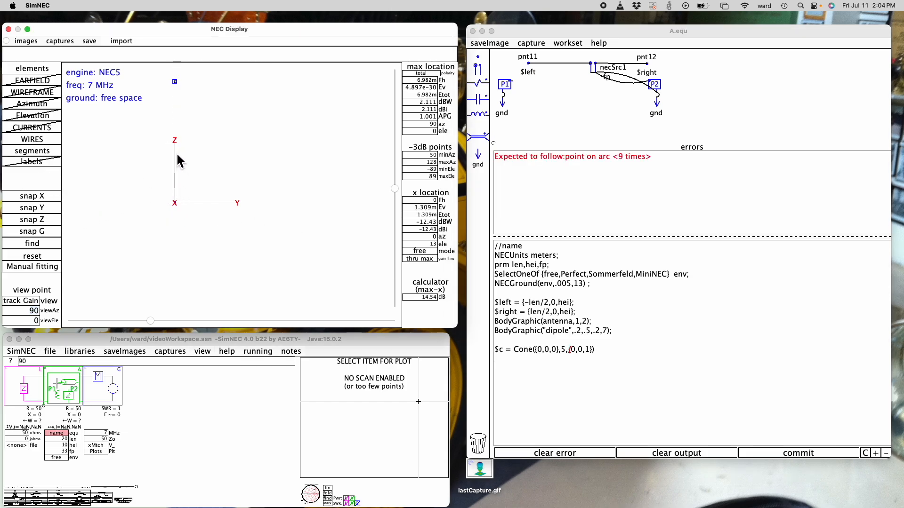
click(596, 353)
click(596, 353)
text(,)
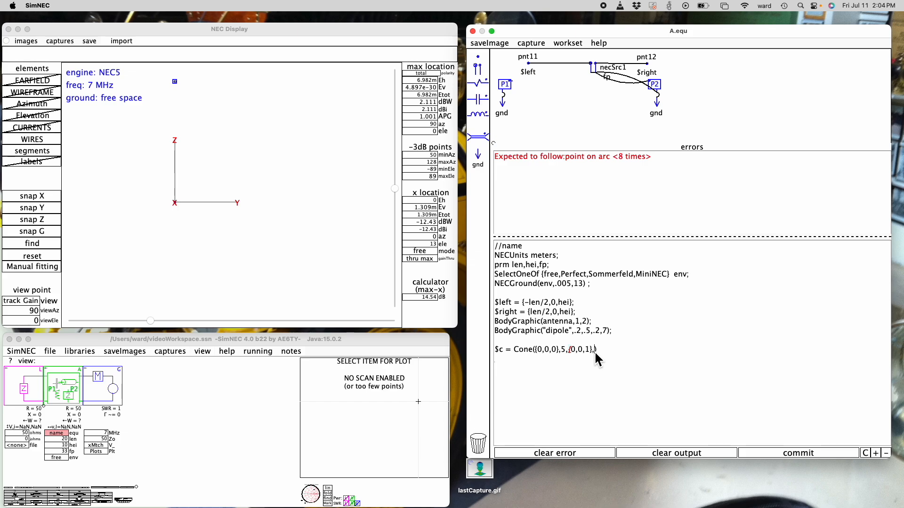
text({)
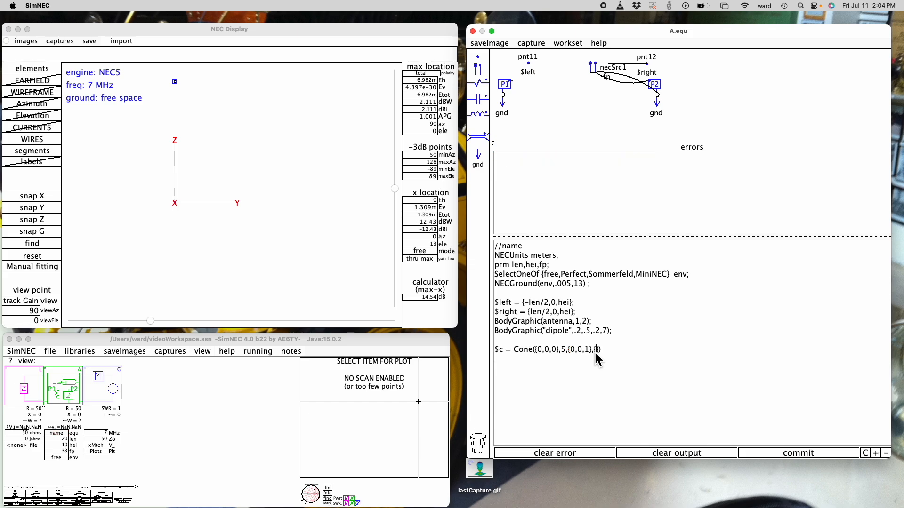
text(0,0)
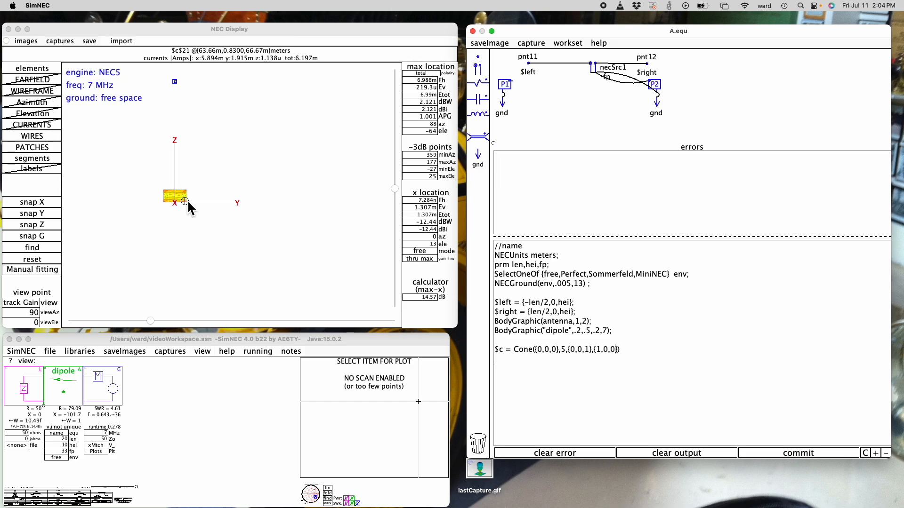
Lengthen the Cone by changing its second point to {0,0,5}
drag(395, 189, 396, 235)
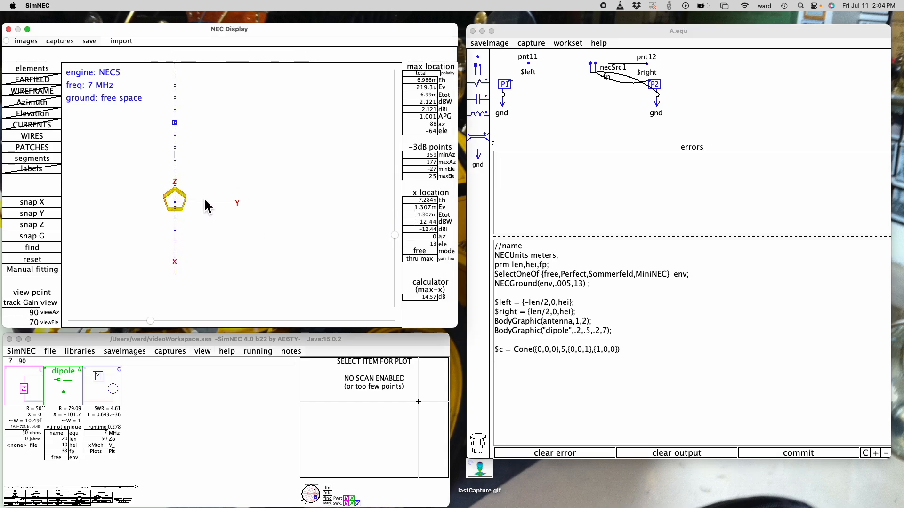
drag(397, 233, 395, 194)
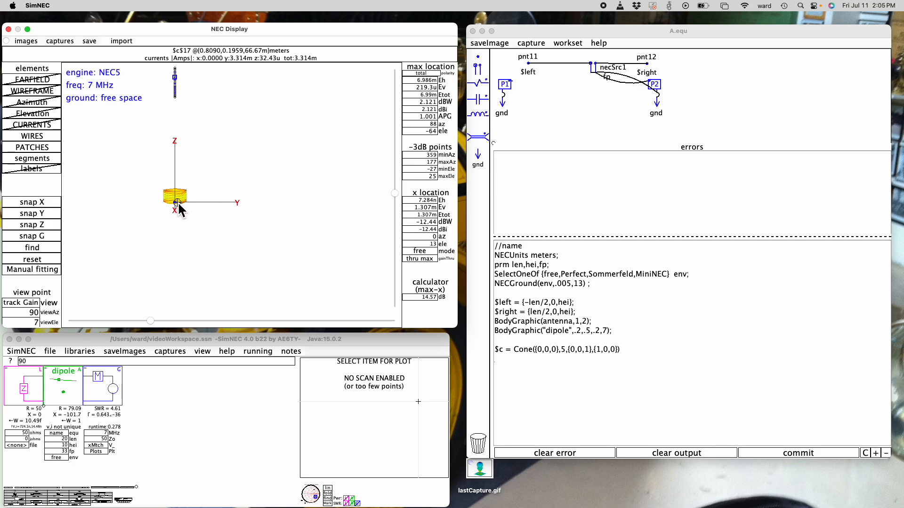
click(592, 354)
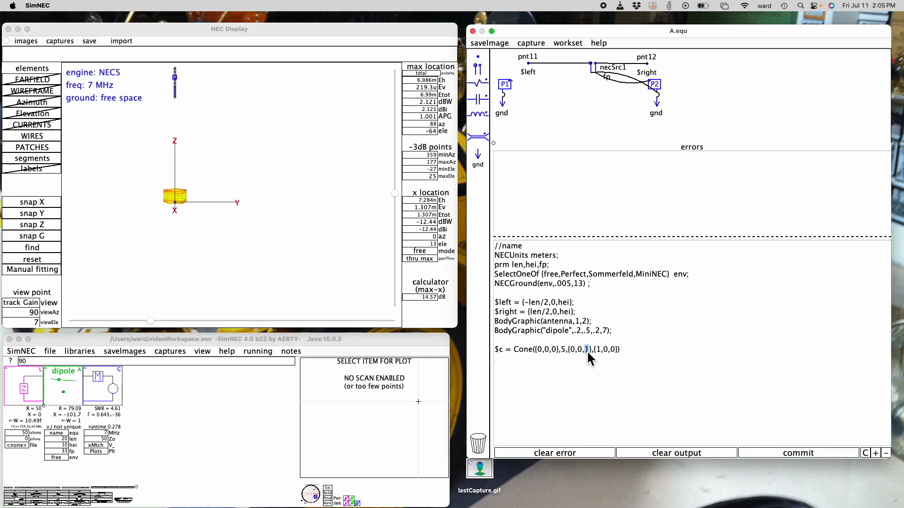
text(5)
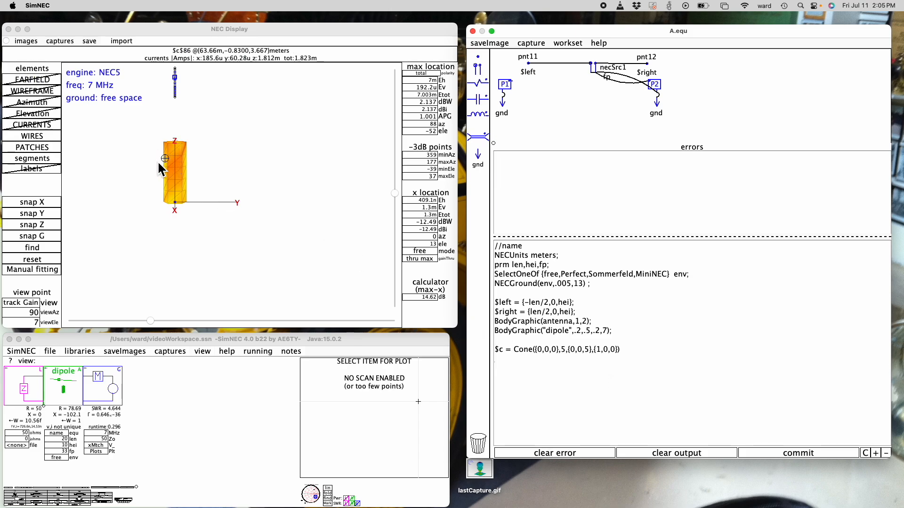
Try inserting 8 before the Cone's arc point {1,0,0} and remove it again
click(595, 351)
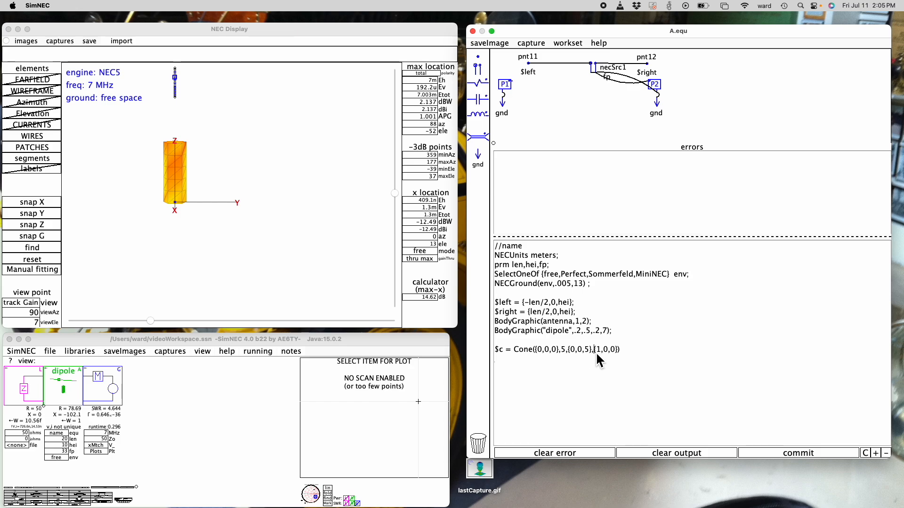
text(8,)
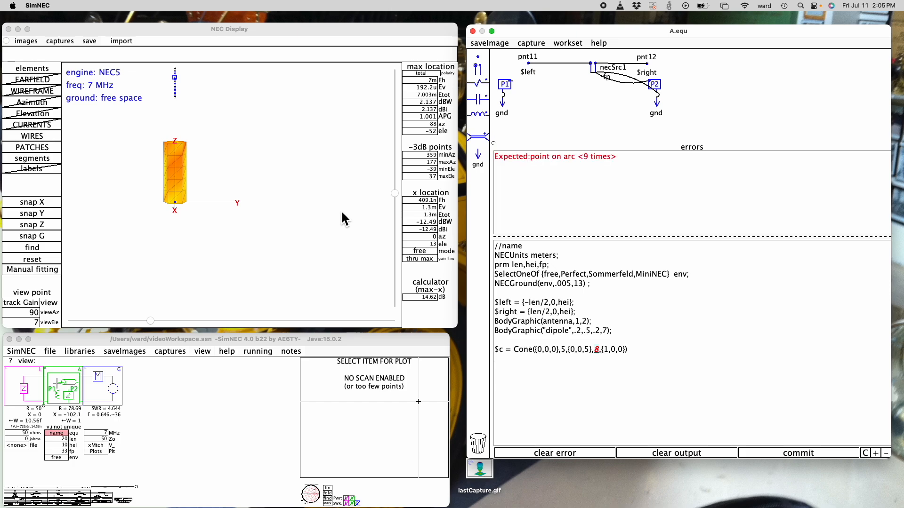
click(395, 194)
drag(397, 194, 397, 231)
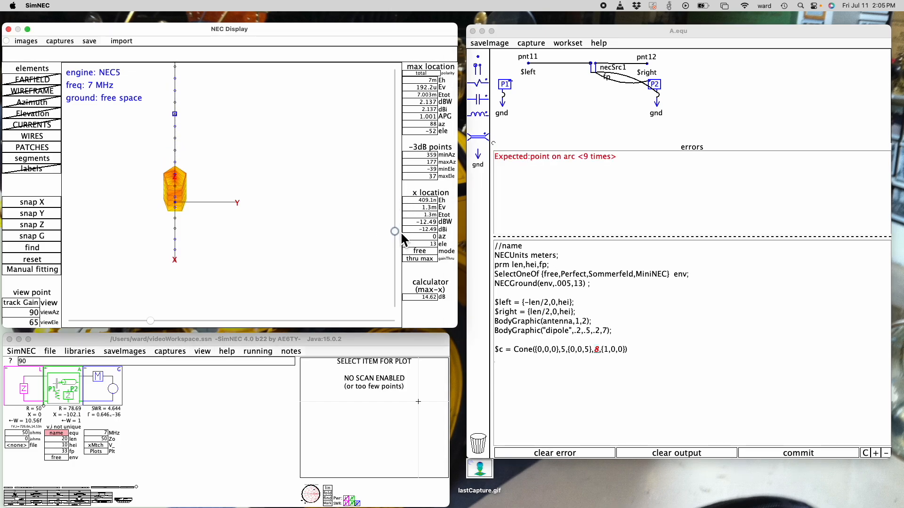
click(603, 350)
key(BackSpace)
key(BackSpace)
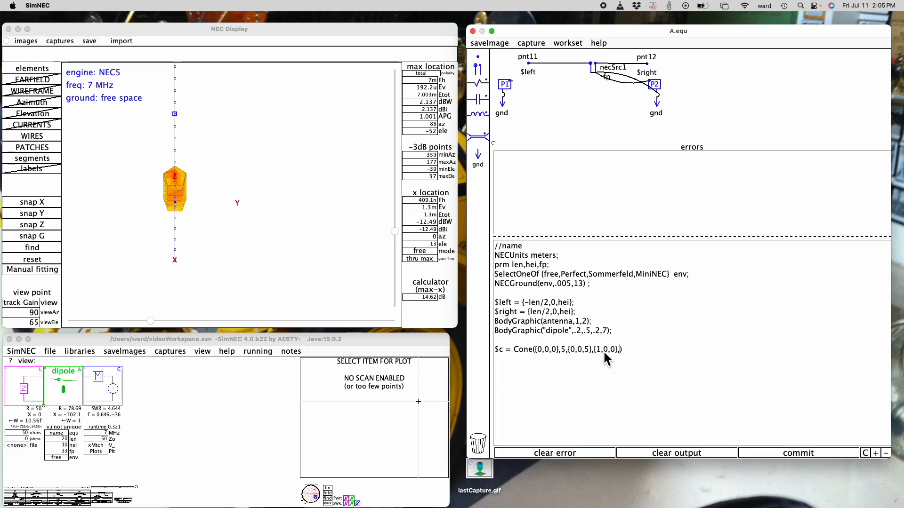
Add 8 after the Cone's arc point {1,0,0} and inspect the surface at 90 and 16 elevation
text(8)
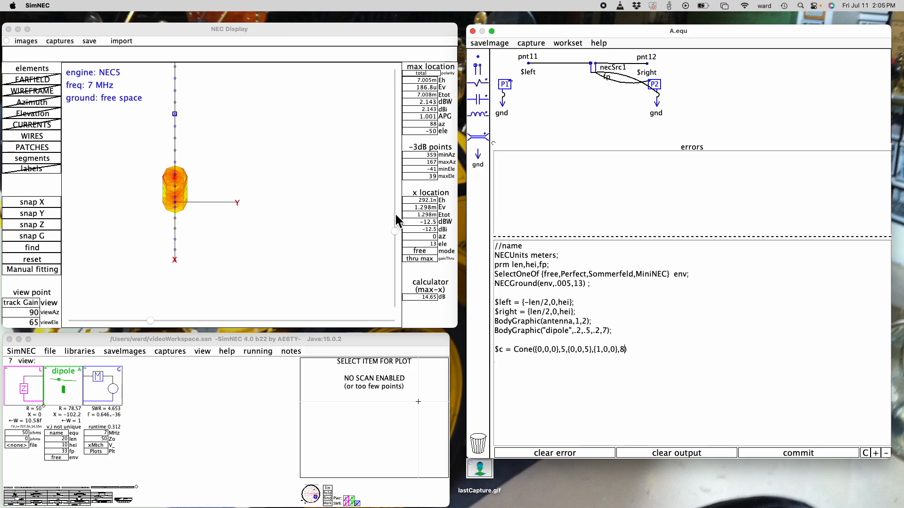
click(395, 232)
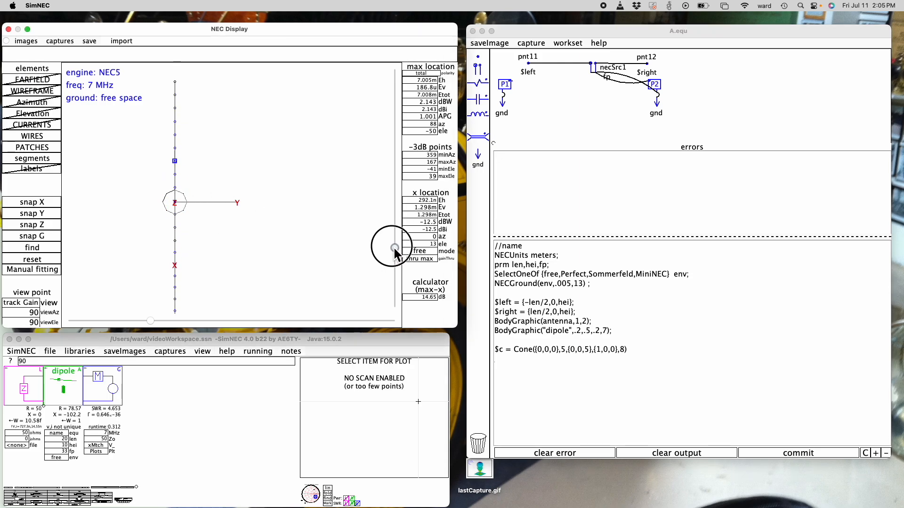
drag(392, 232, 392, 202)
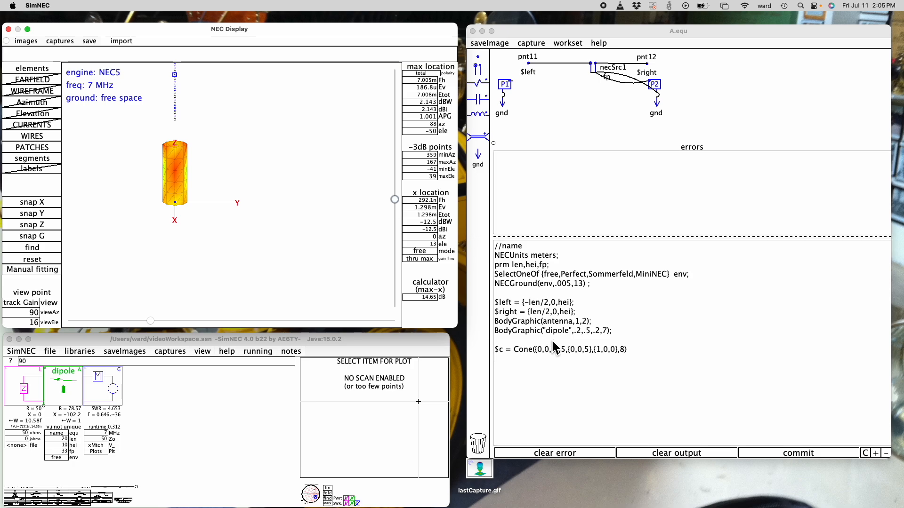
Append 90 as the Cone's arc angle and inspect the partial surface at 57, 29 and 23 elevation
click(626, 353)
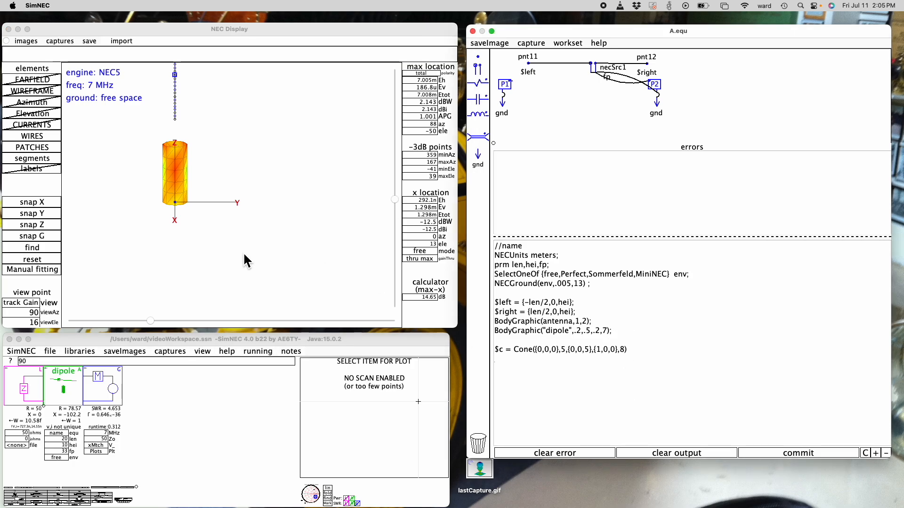
mouse_move(186, 146)
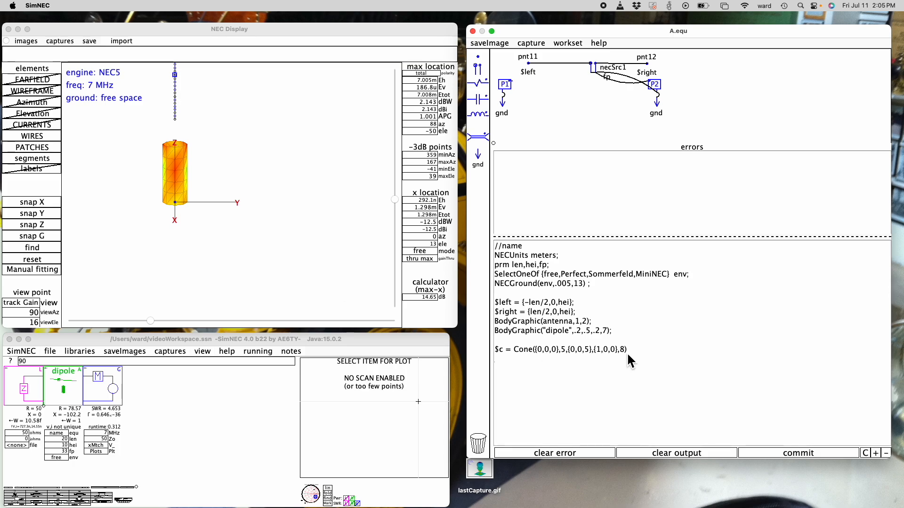
text(,90)
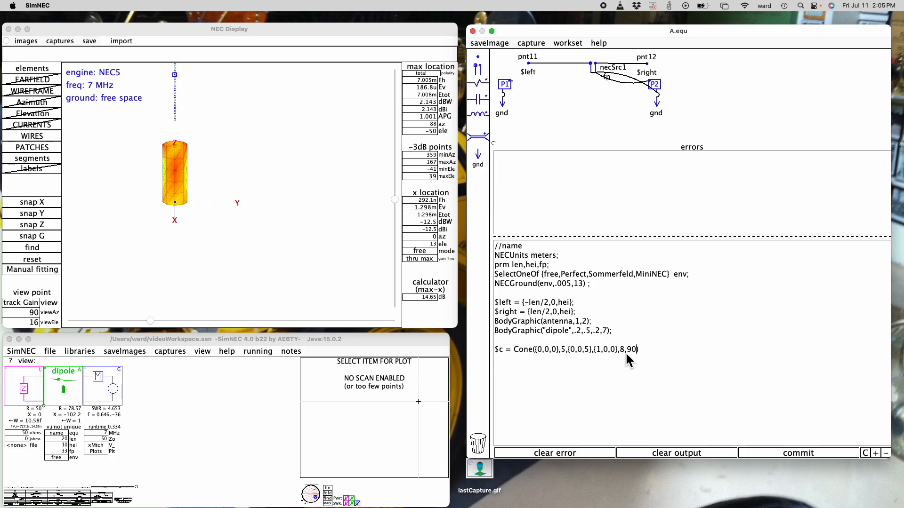
drag(396, 199, 395, 226)
click(161, 175)
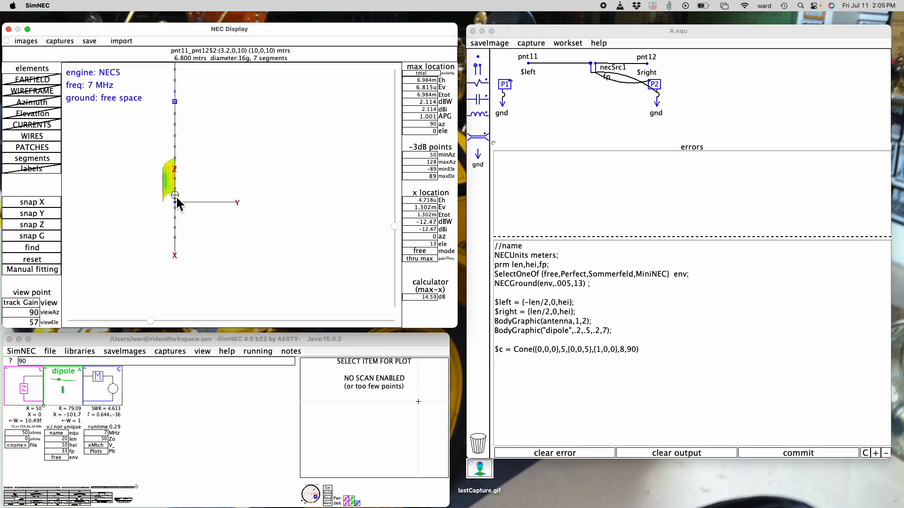
drag(395, 227, 394, 208)
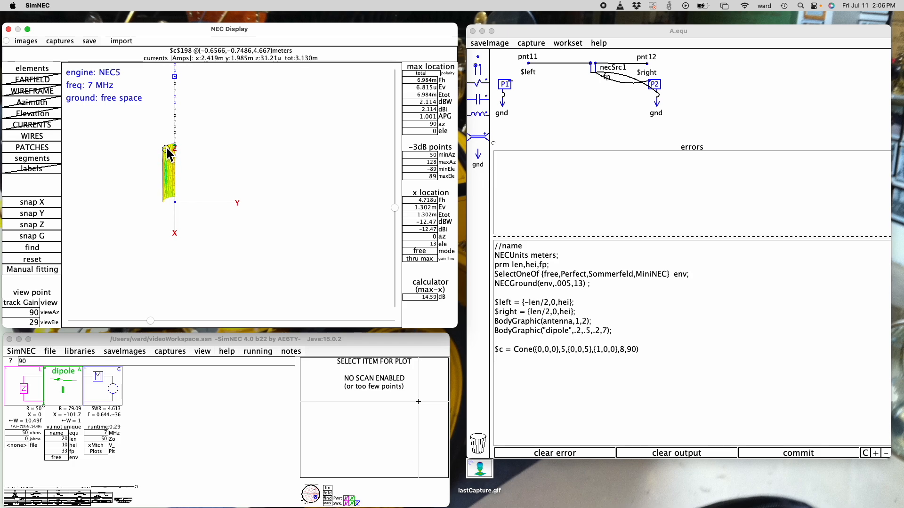
mouse_move(395, 208)
mouse_down()
mouse_move(400, 241)
mouse_move(389, 203)
mouse_up()
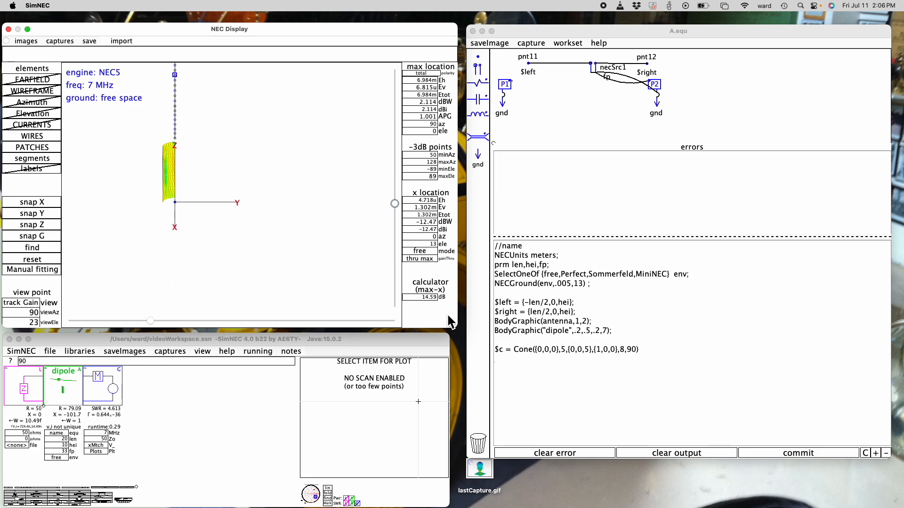
Set the Cone's arc angle to 360 and view the closed surface straight down the Z axis
double_click(631, 354)
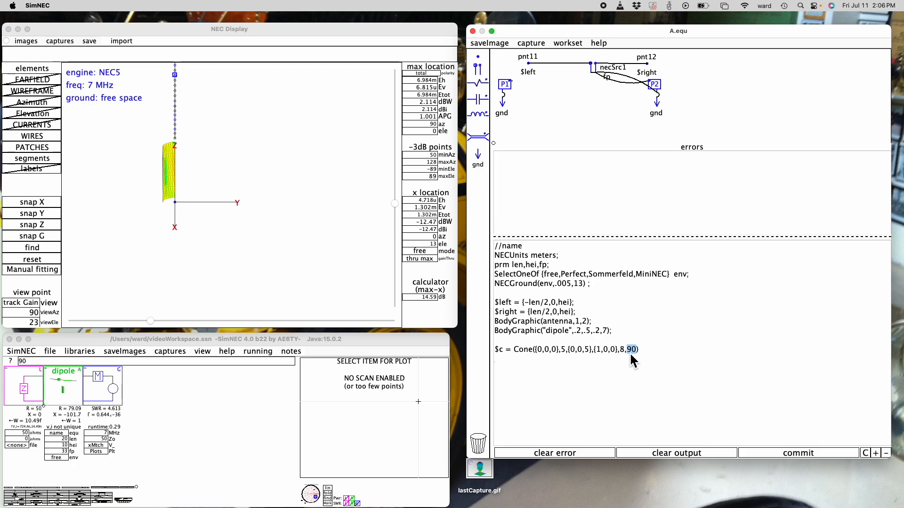
text(360)
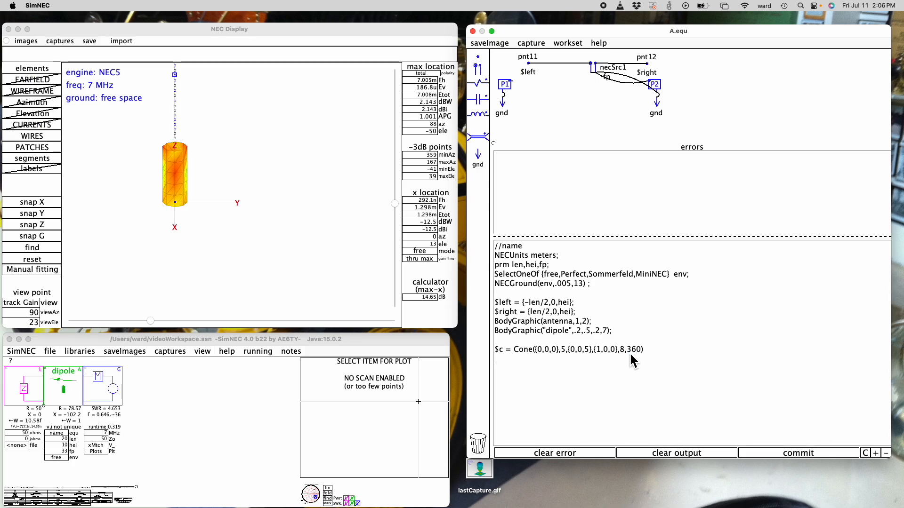
text(,)
click(48, 223)
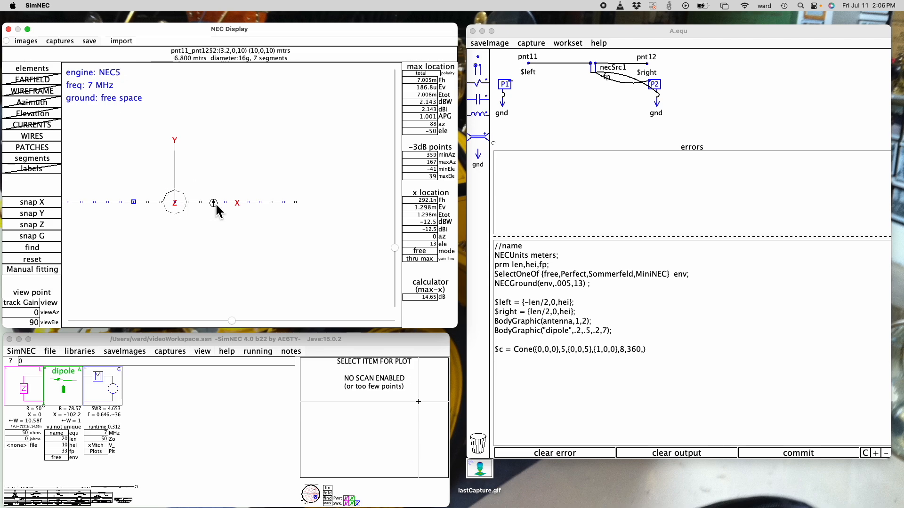
Add {3,0,5} as the Cone's final point after the 360 arc angle and inspect the surface at 3 elevation
click(646, 357)
text({})
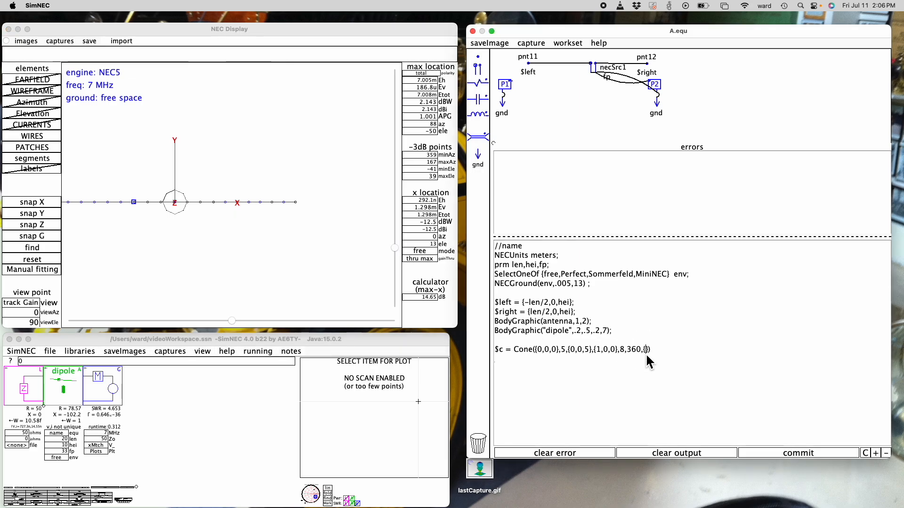
text(3,0,5)
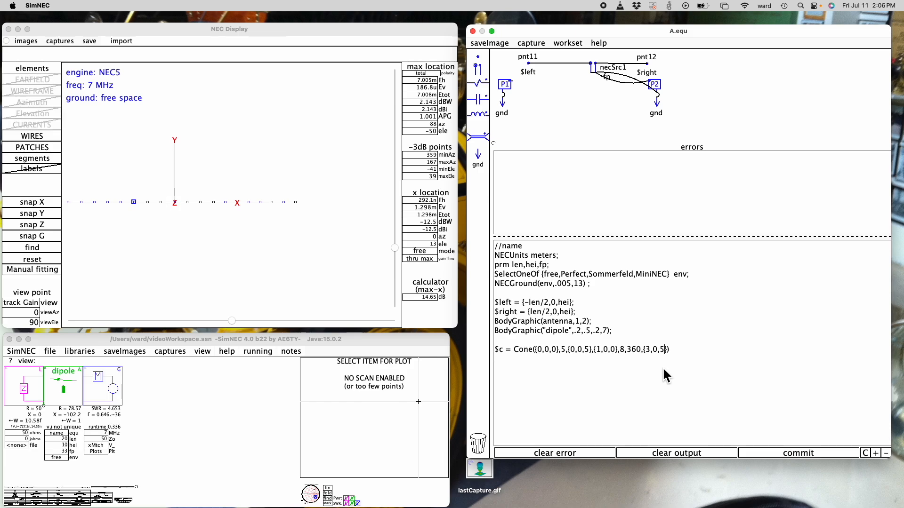
drag(396, 243, 403, 206)
mouse_move(196, 203)
click(395, 204)
drag(395, 210, 395, 191)
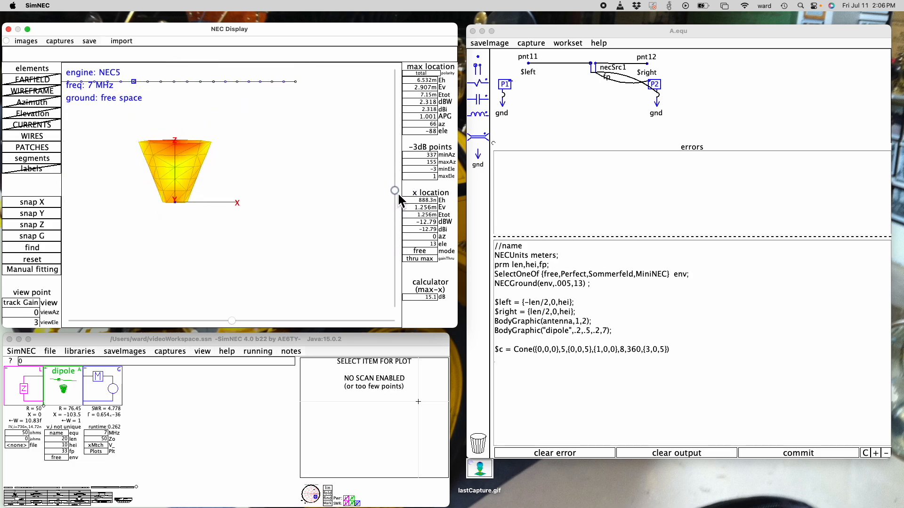
Remove the final point {3,0,5} from the Cone, keep its arc angle at 360, and inspect the surface at 16 elevation
click(652, 351)
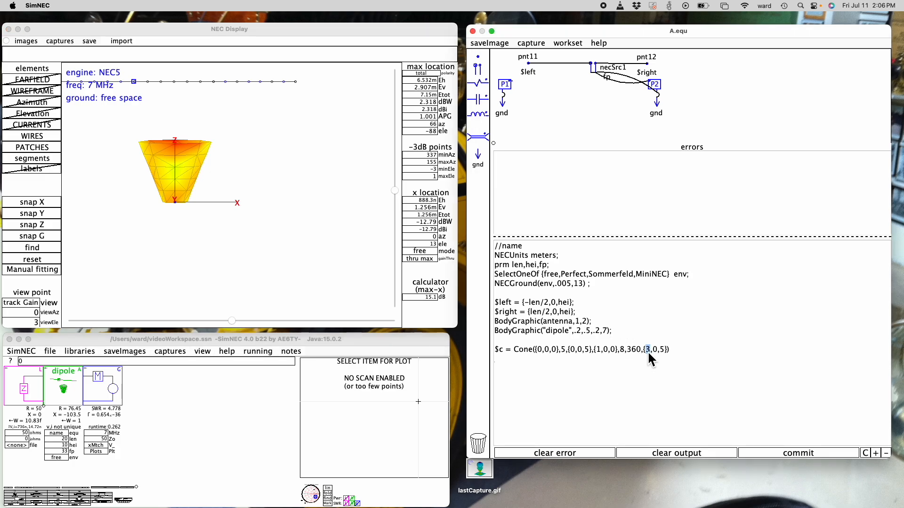
click(668, 352)
key(BackSpace)
key(BackSpace)
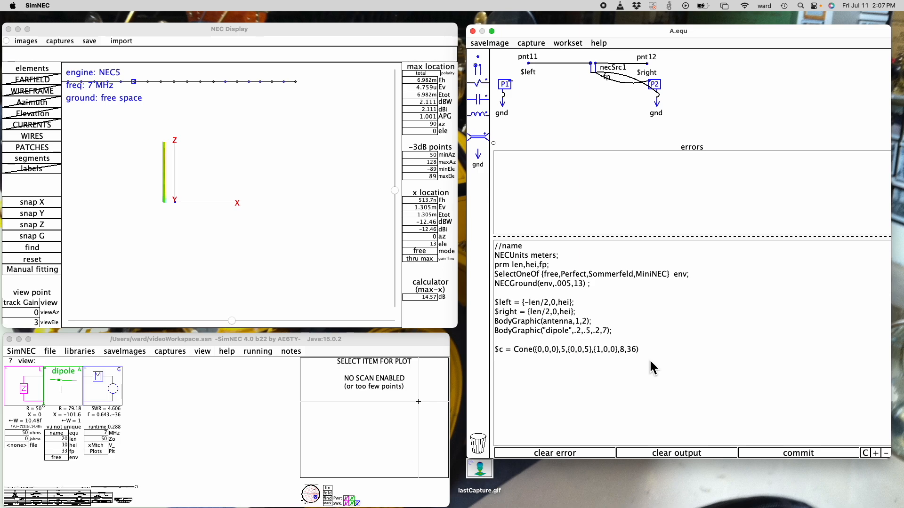
text(0)
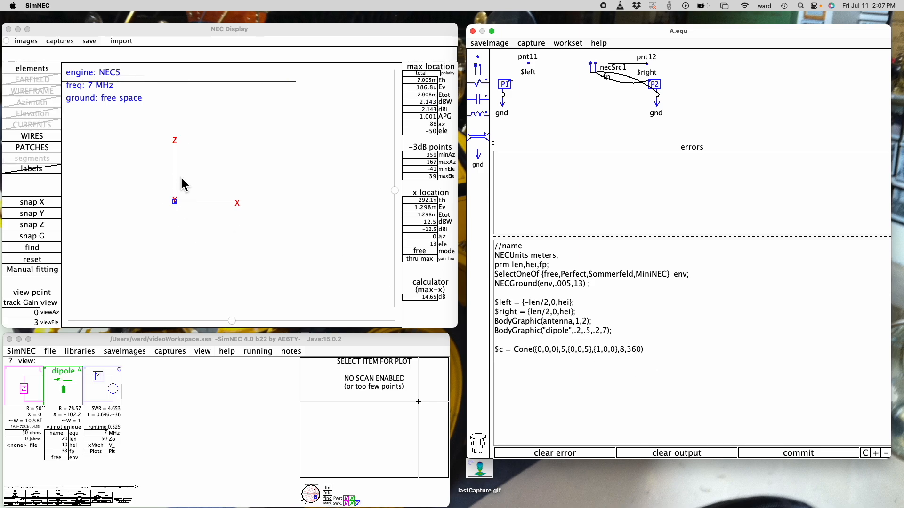
mouse_move(396, 190)
mouse_down()
mouse_move(398, 243)
mouse_move(396, 200)
mouse_up()
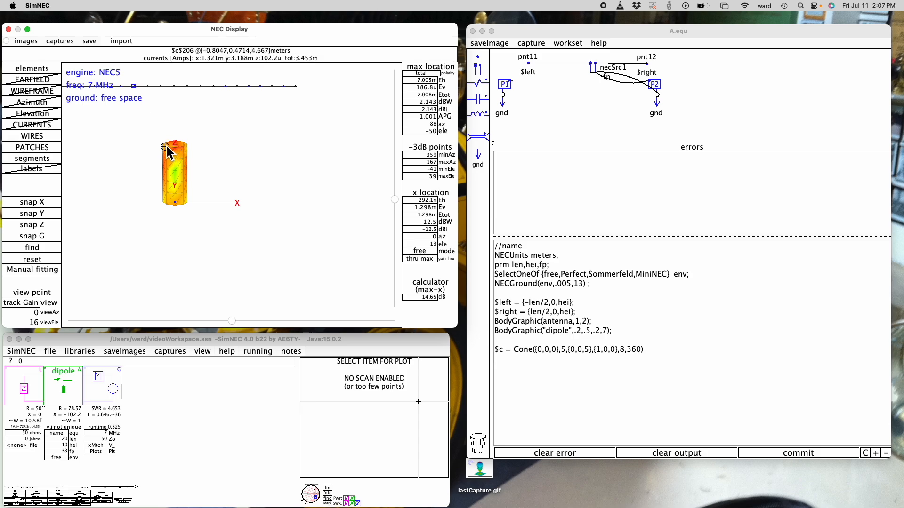
Change the Cone's arc point to {1,0,1} and inspect the slanted surface at 30 elevation
double_click(614, 352)
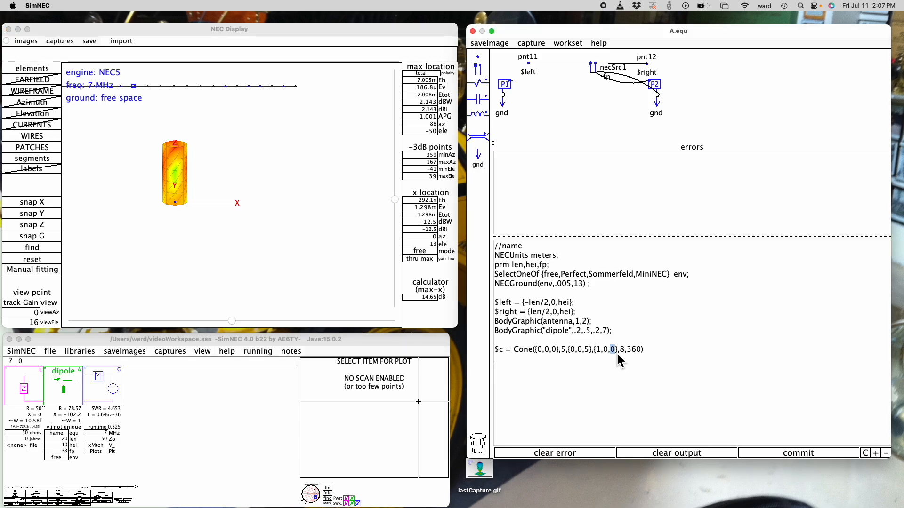
text(1)
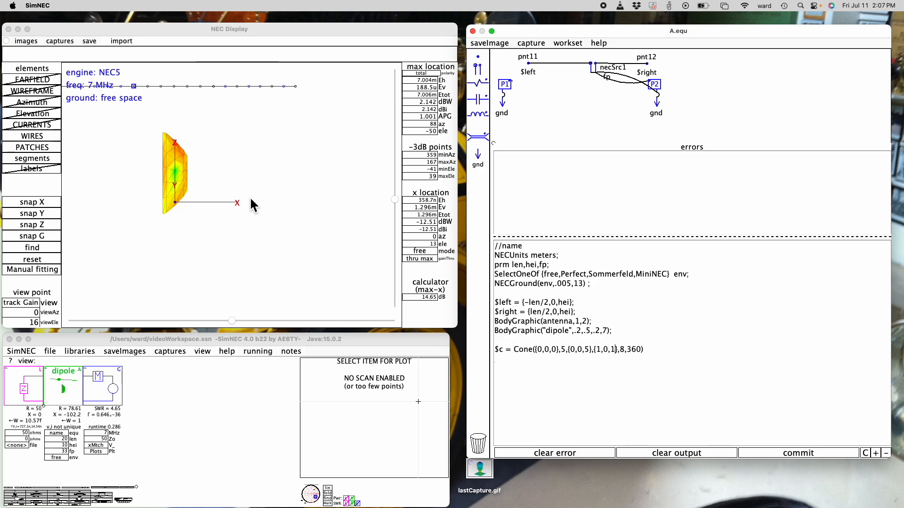
mouse_move(396, 200)
mouse_down()
mouse_move(395, 260)
mouse_move(402, 173)
mouse_move(396, 208)
mouse_up()
Append {2,0,5} as the Cone's final point and inspect the surface at -3 elevation
click(644, 356)
text(,)
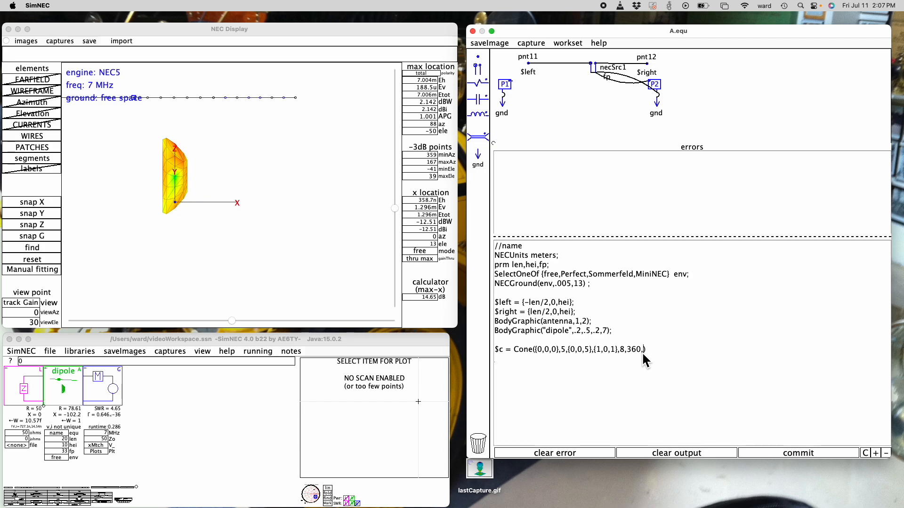
text({)
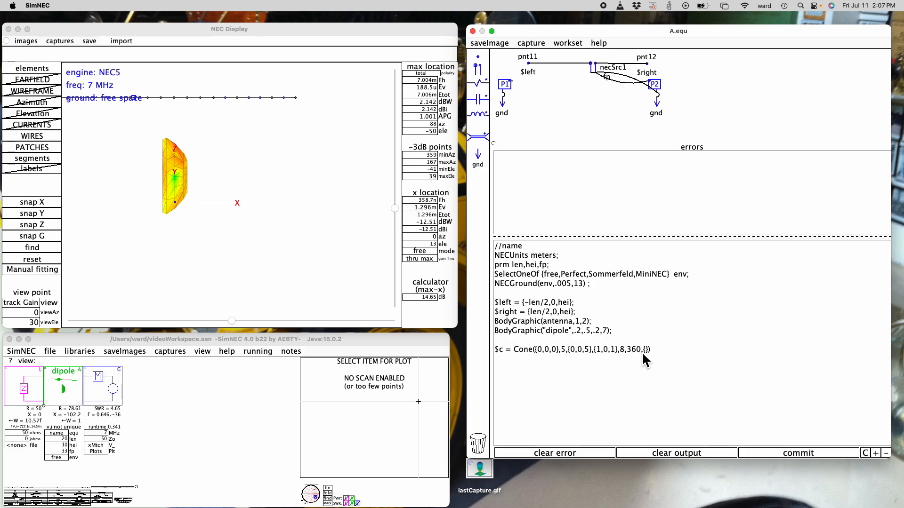
text(2,0,5)
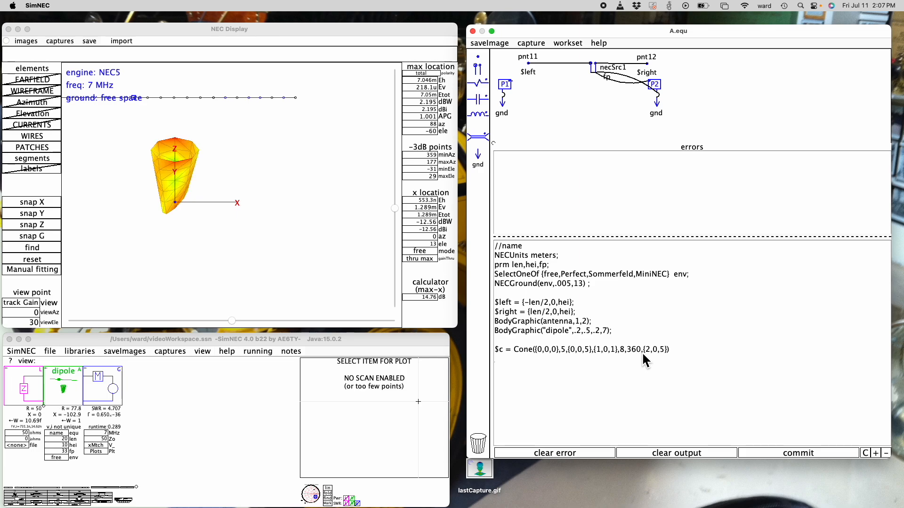
drag(395, 209, 397, 188)
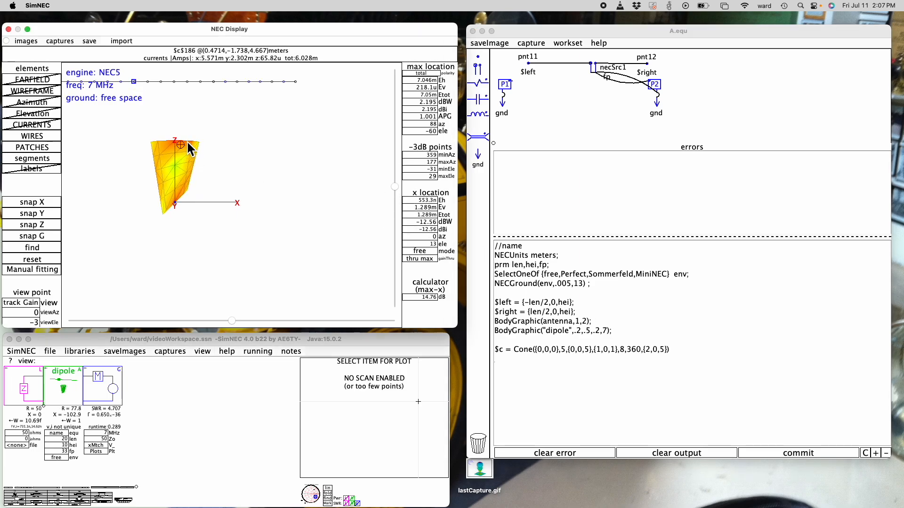
Change the Cone's final point to {2,0,4} and inspect the surface at 5 and 21 elevation
double_click(662, 352)
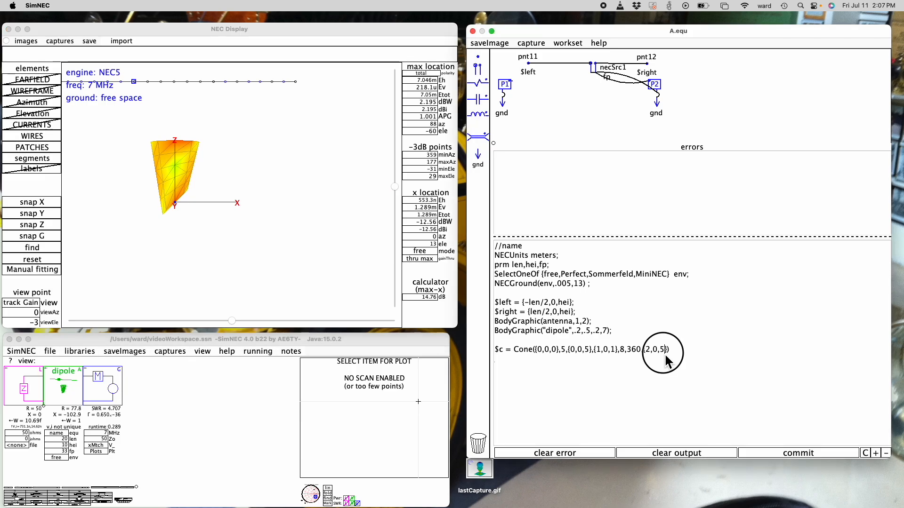
text(4)
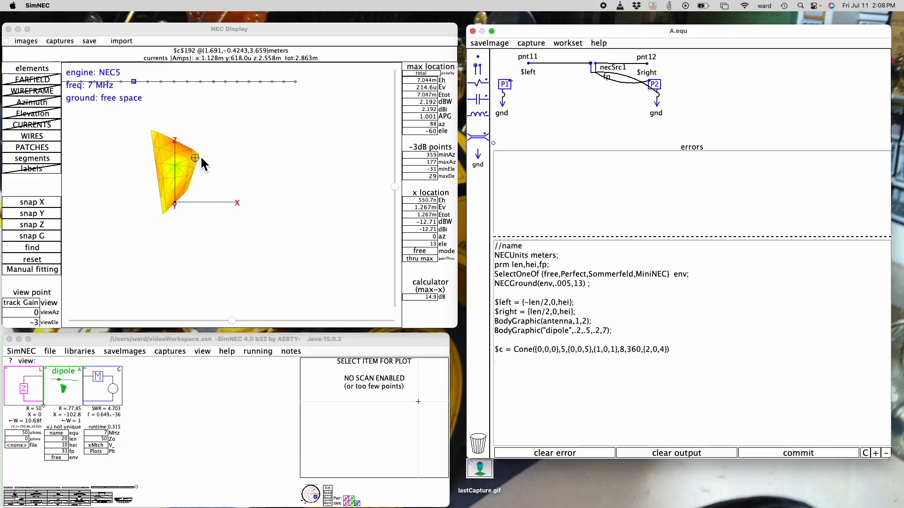
click(395, 185)
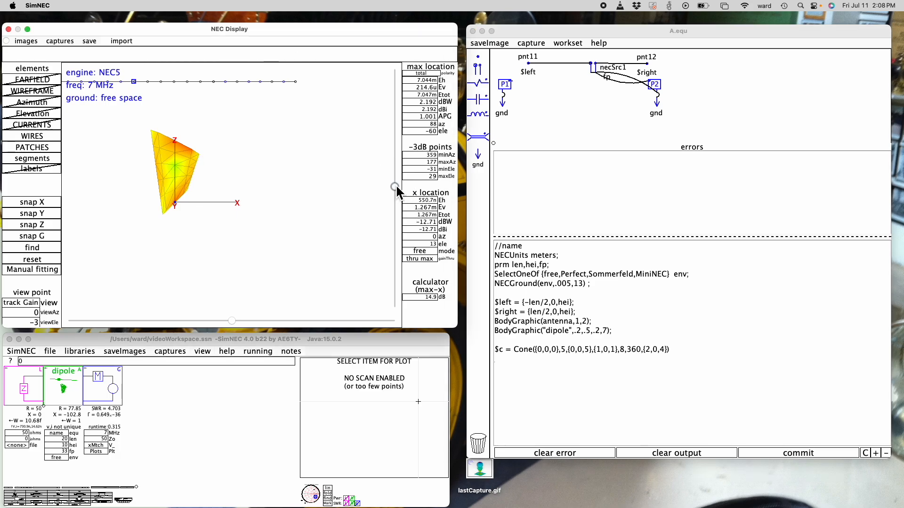
mouse_move(396, 186)
mouse_down()
mouse_move(397, 263)
mouse_move(398, 180)
mouse_move(398, 206)
mouse_move(398, 195)
mouse_up()
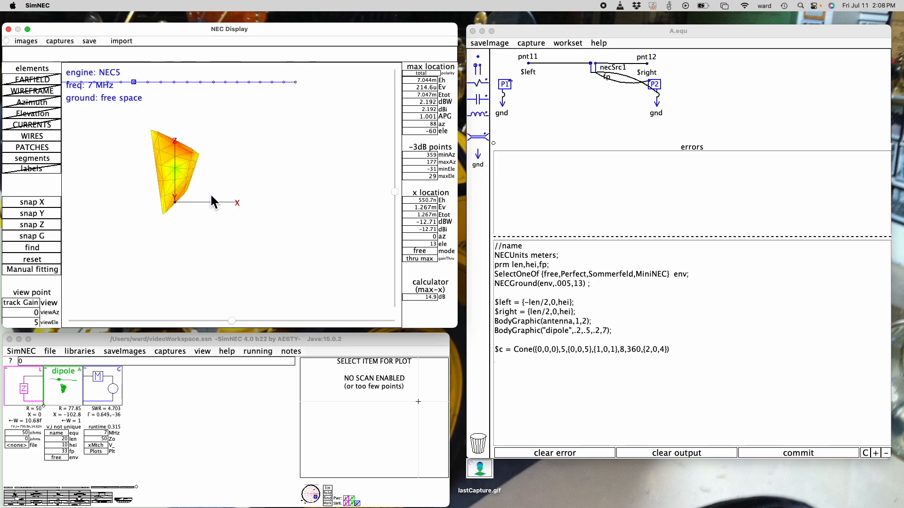
mouse_move(398, 193)
mouse_down()
mouse_move(397, 239)
mouse_move(396, 203)
mouse_up()
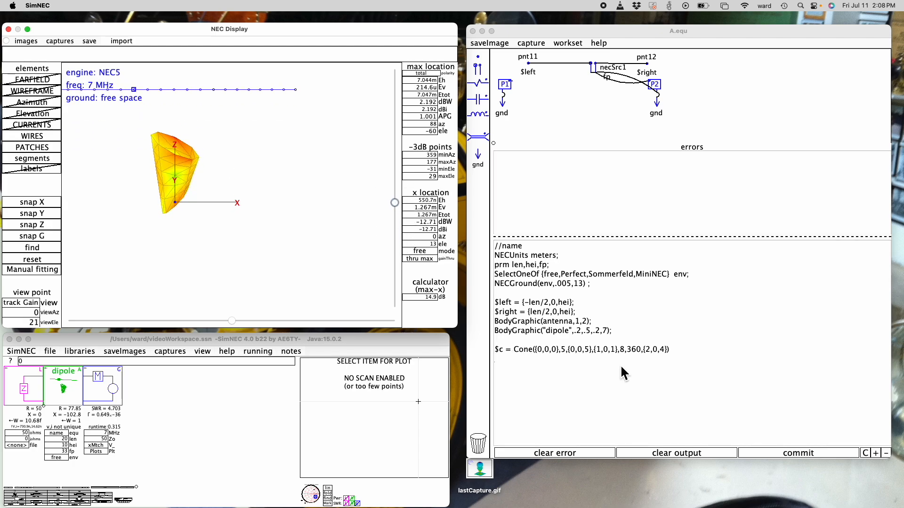
Delete the Cone statement from the equation code to make room for a new surface
click(681, 345)
drag(681, 345, 507, 360)
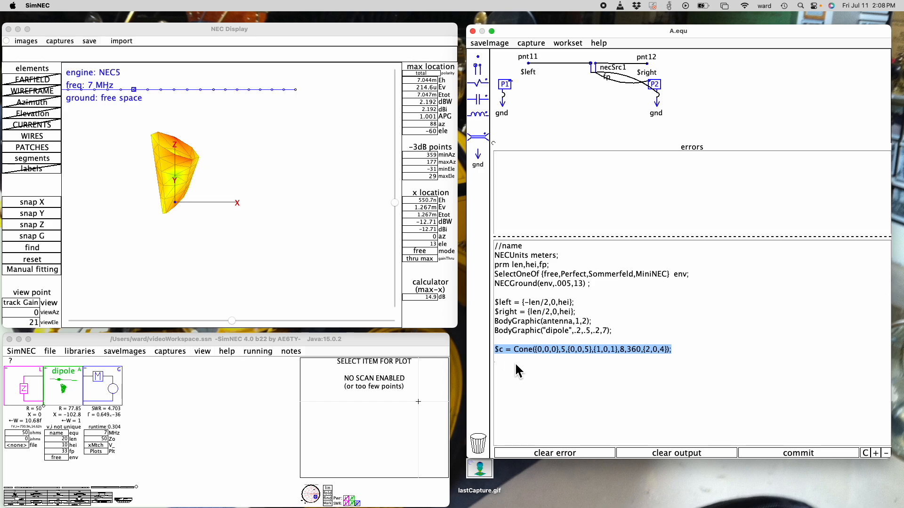
drag(680, 349, 501, 349)
key(BackSpace)
Write the statement $s = Sphere({0,0,0},{0,0,5},9) and inspect the surface at 16 azimuth
text(S)
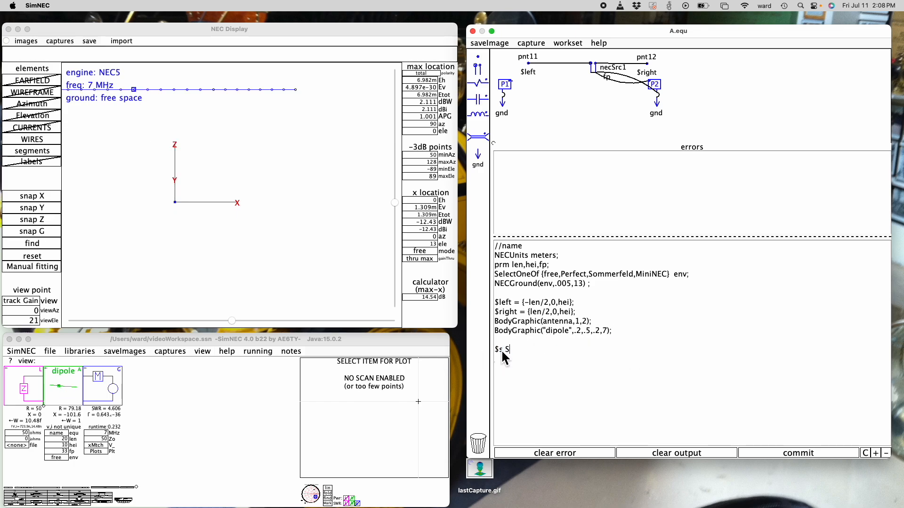
text(phere)
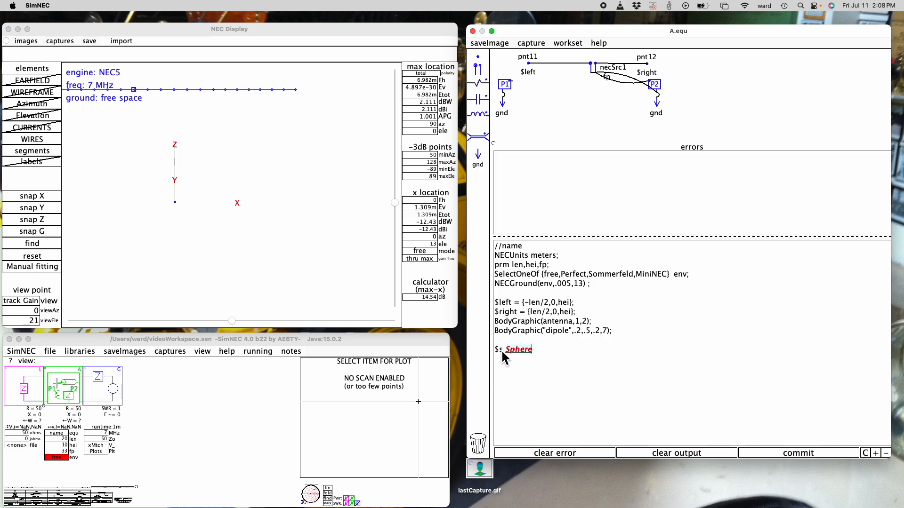
text(({0,0}),0,0}))
key(Right)
text(,{)
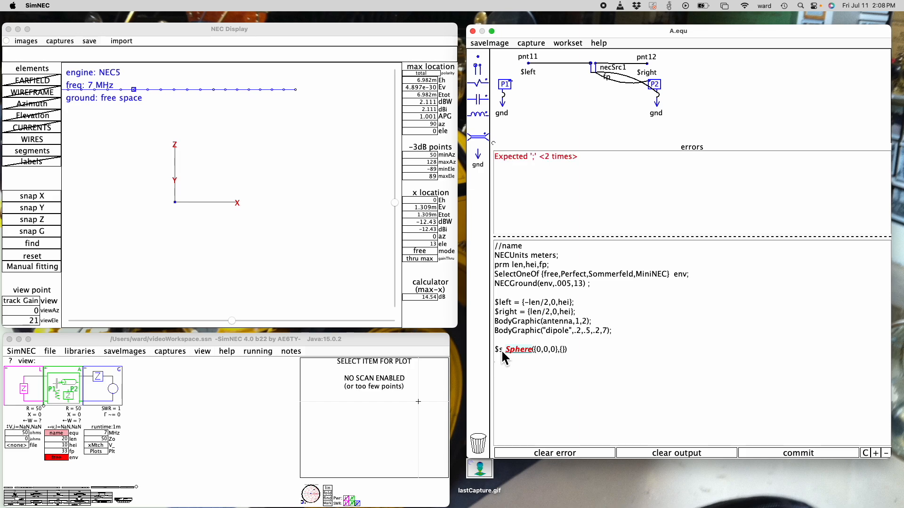
text(0,0,5)
key(Right)
key(Right)
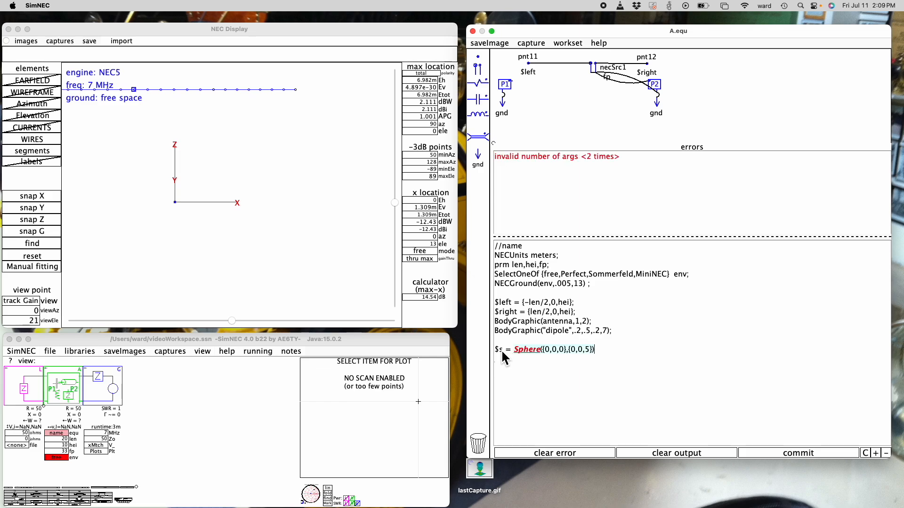
text(,9)
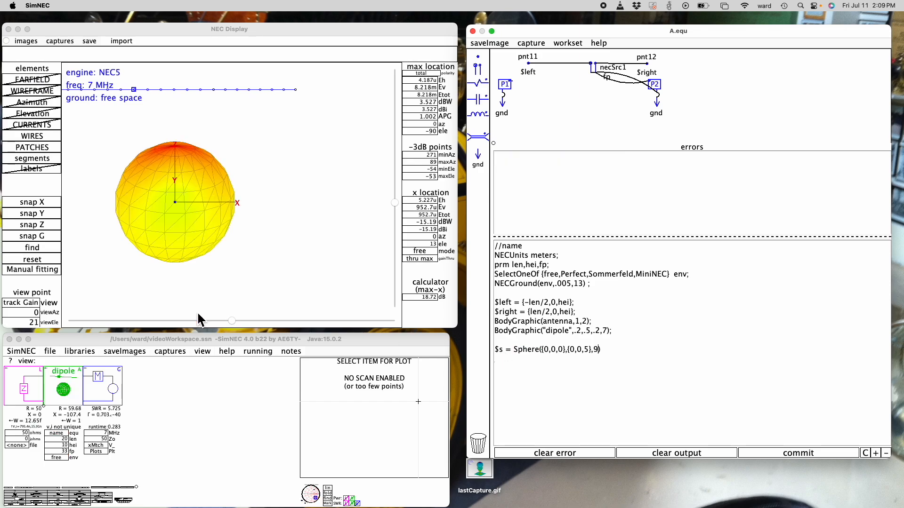
mouse_move(232, 320)
mouse_down()
mouse_move(119, 329)
mouse_move(217, 320)
mouse_up()
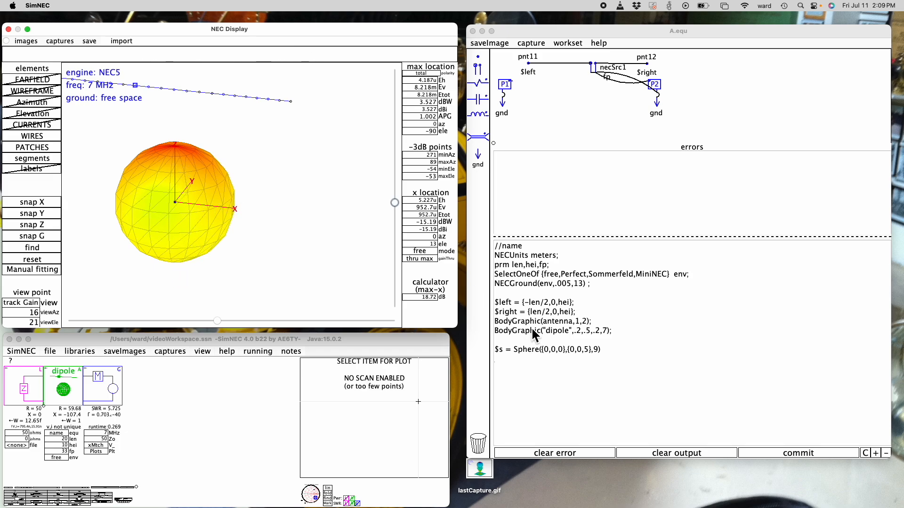
Append 36 after the 9 in the Sphere statement and inspect the finer mesh at 8 azimuth
click(600, 356)
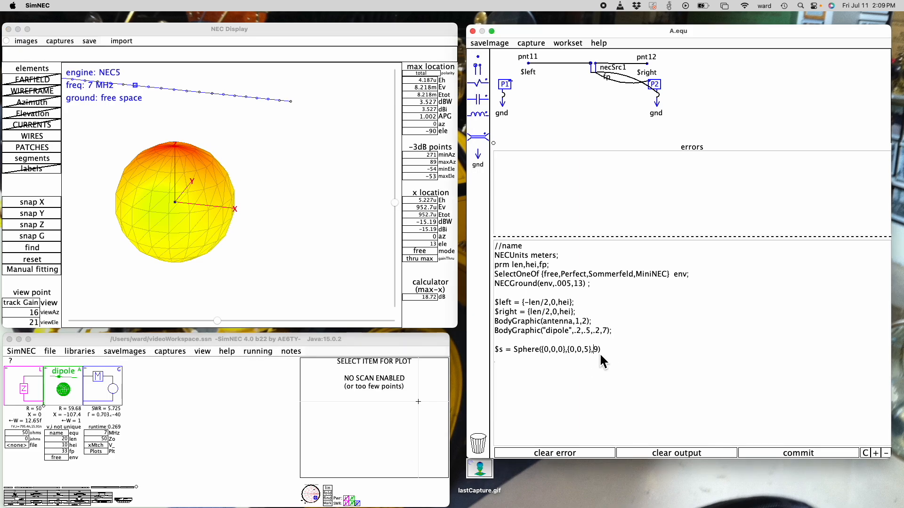
text(,)
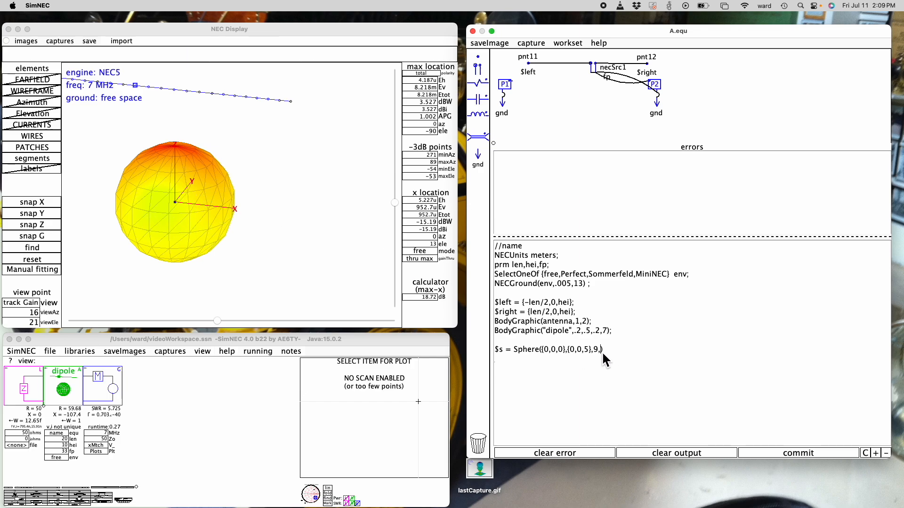
text(36)
mouse_move(217, 320)
mouse_down()
mouse_move(282, 320)
mouse_move(225, 322)
mouse_up()
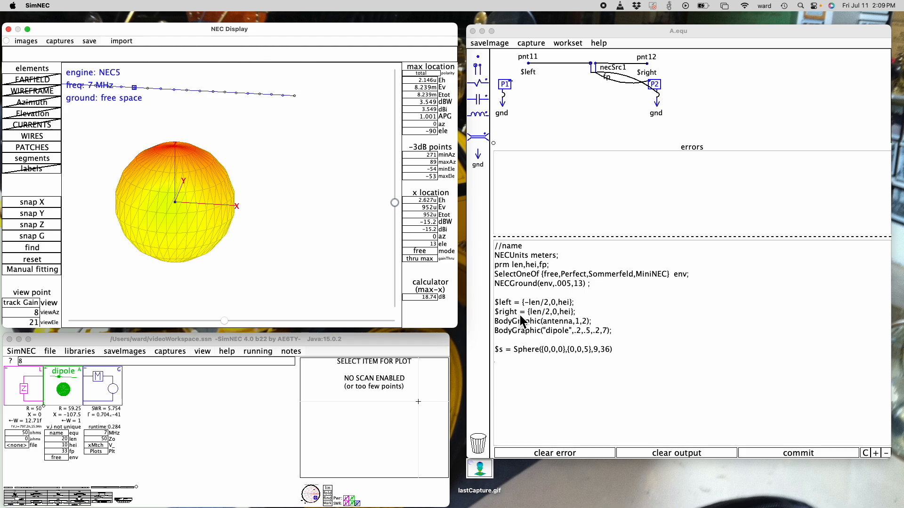
Append 45 and -23 as the Sphere's angle limits and inspect the truncated surface at -19 azimuth
click(612, 356)
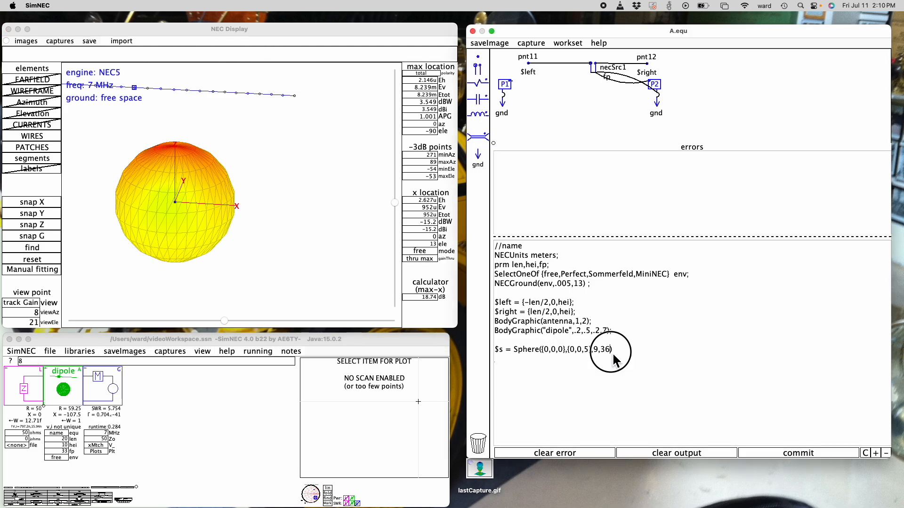
text(,45)
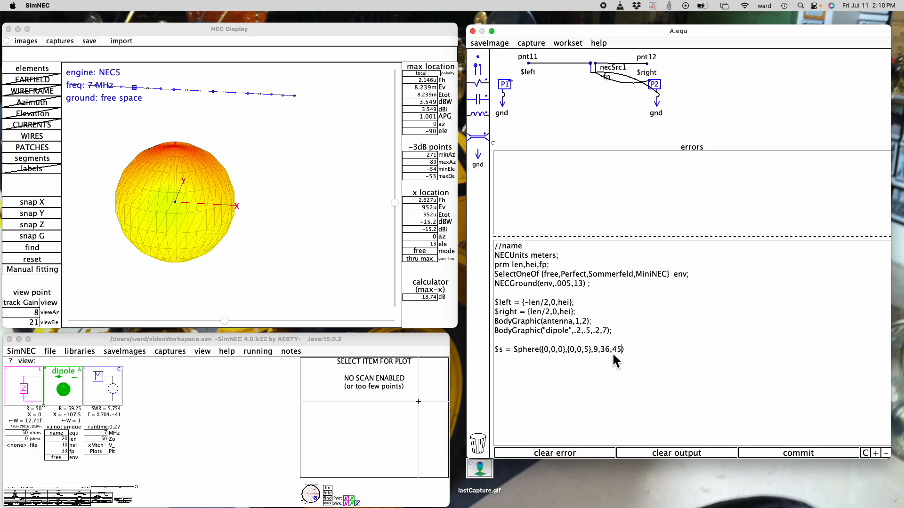
text(,-23)
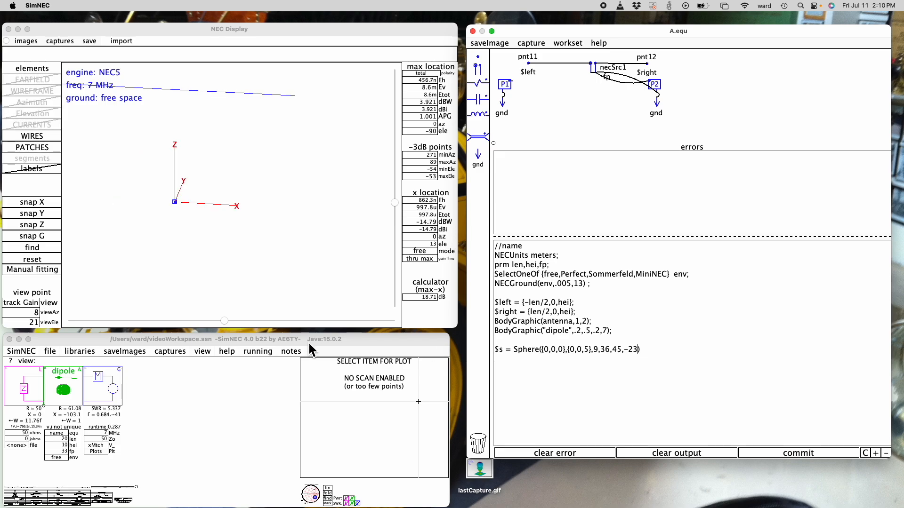
drag(224, 326, 249, 327)
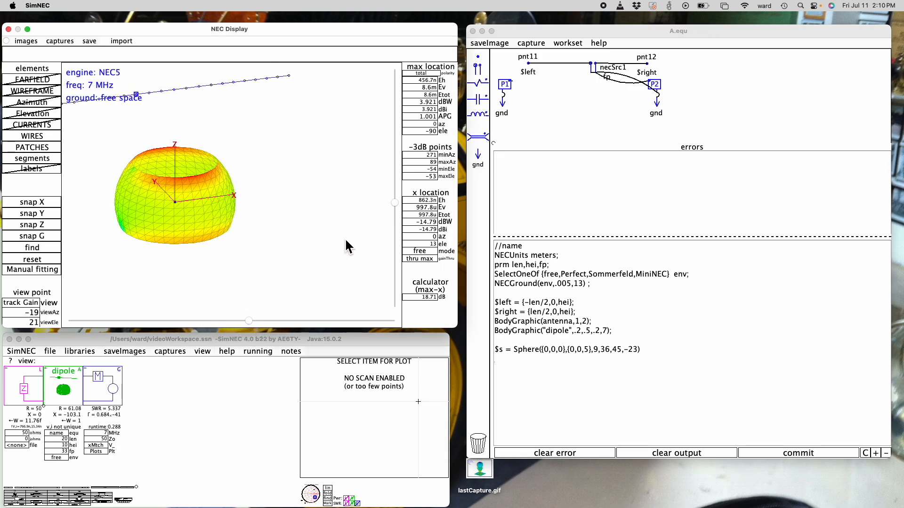
Append 0 and 90 as the Sphere's azimuth limits and inspect the partial surface looking along the Z axis
mouse_move(397, 204)
mouse_down()
mouse_move(397, 162)
mouse_move(397, 197)
mouse_up()
click(639, 352)
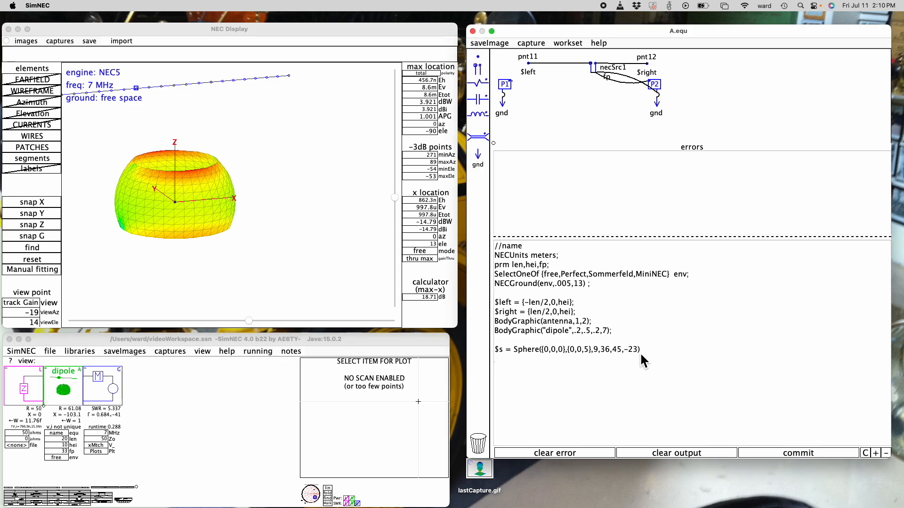
text(,0)
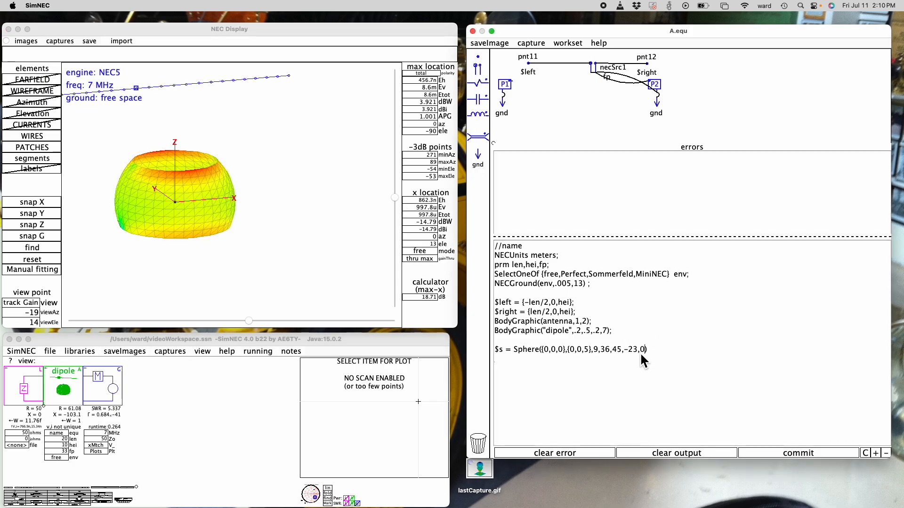
text(,90)
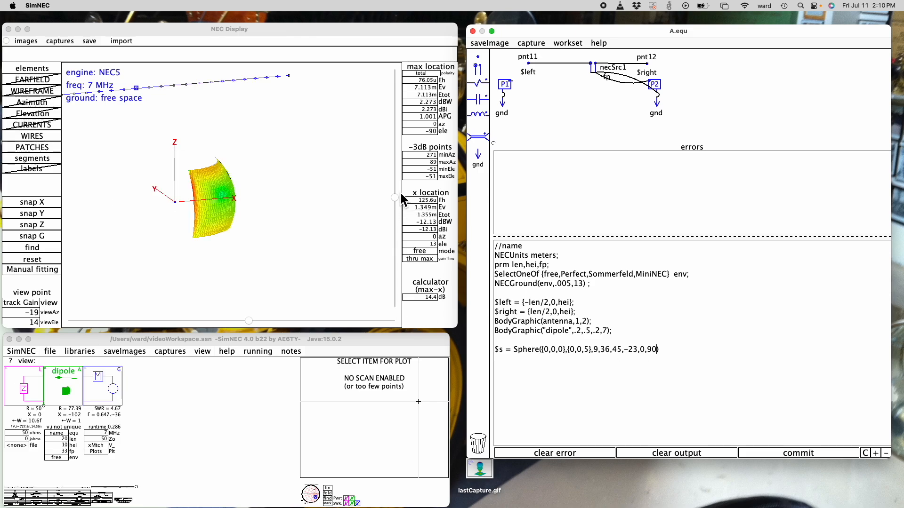
drag(396, 197, 400, 245)
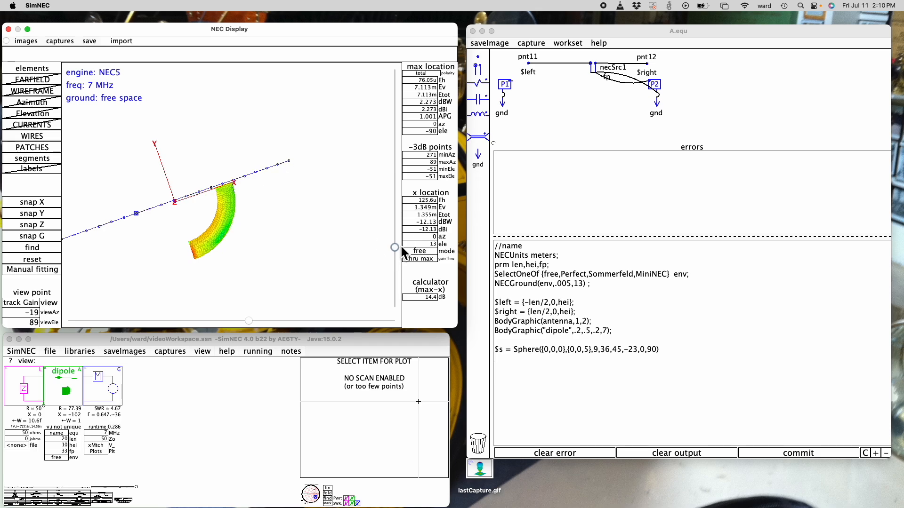
click(55, 225)
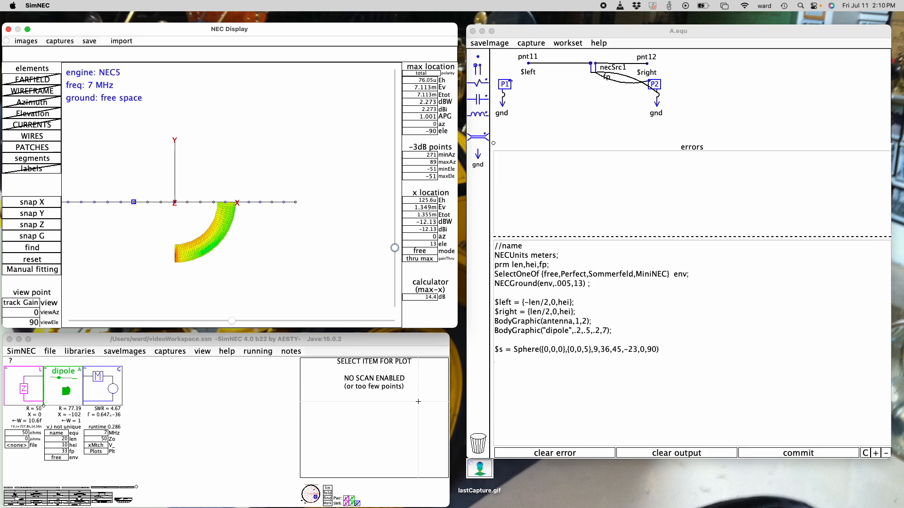
Trim the Sphere statement to ({0,0,0},{0,0,5},9), end it with a semicolon and reset the NEC view
click(658, 359)
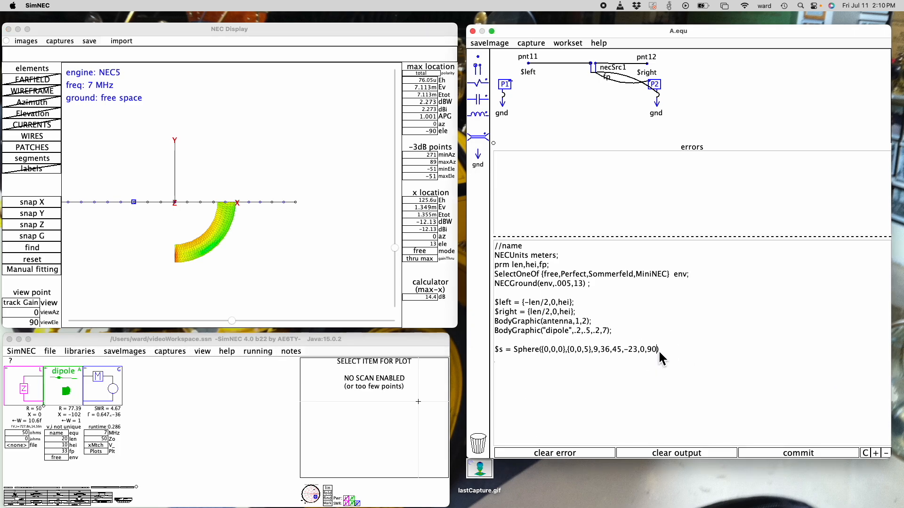
key(BackSpace)
key(BackSpace)
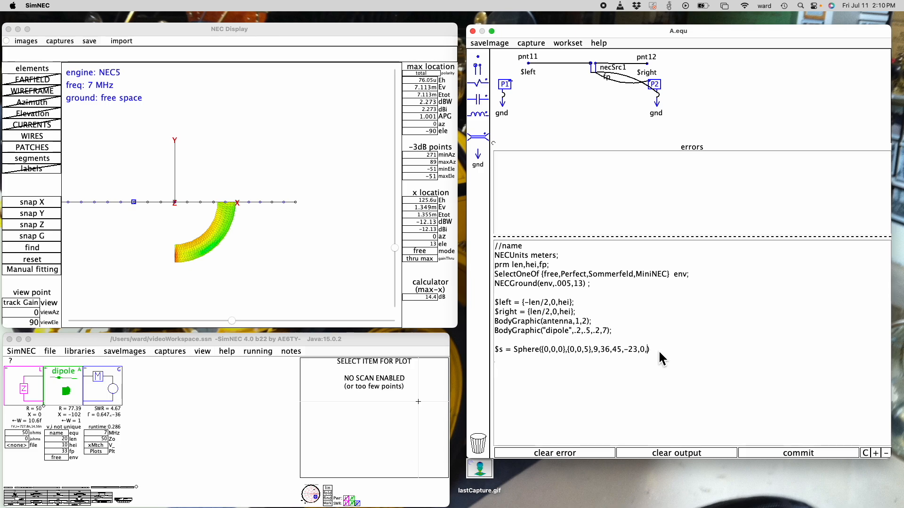
key(BackSpace)
key(BackSpace)
key(BackSpace)
key(BackSpace)
key(BackSpace)
key(BackSpace)
key(BackSpace)
key(BackSpace)
key(BackSpace)
key(BackSpace)
click(604, 353)
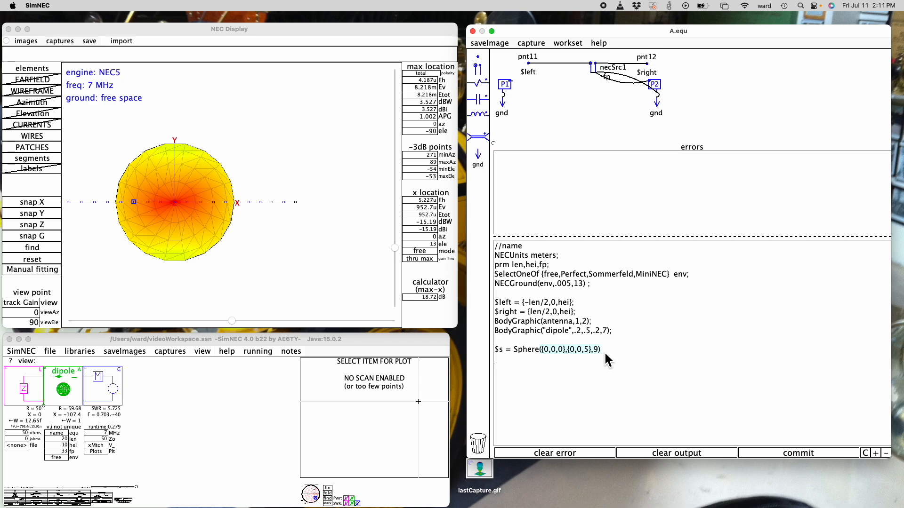
text(;)
click(42, 245)
click(43, 260)
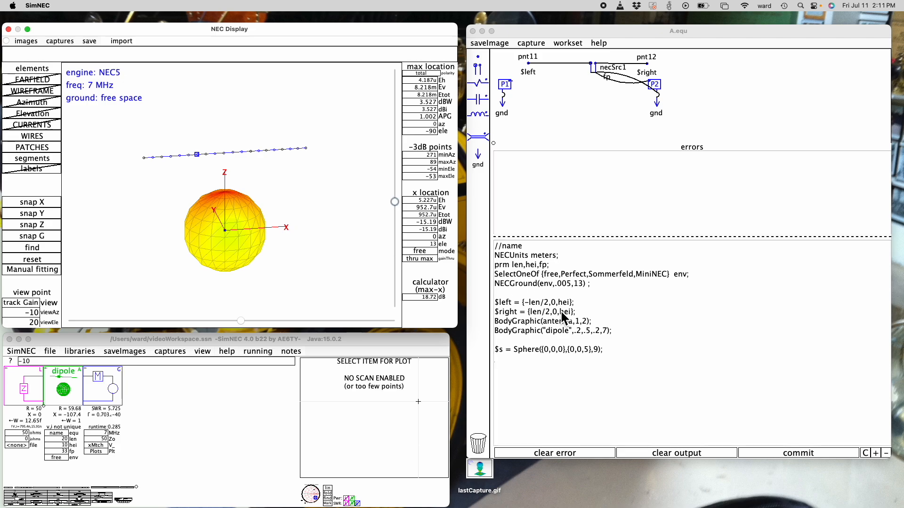
Set the Sphere's second point to {1,0,0}, and enlarge the sphere by changing that point to {5,0,0}
mouse_move(226, 196)
double_click(588, 355)
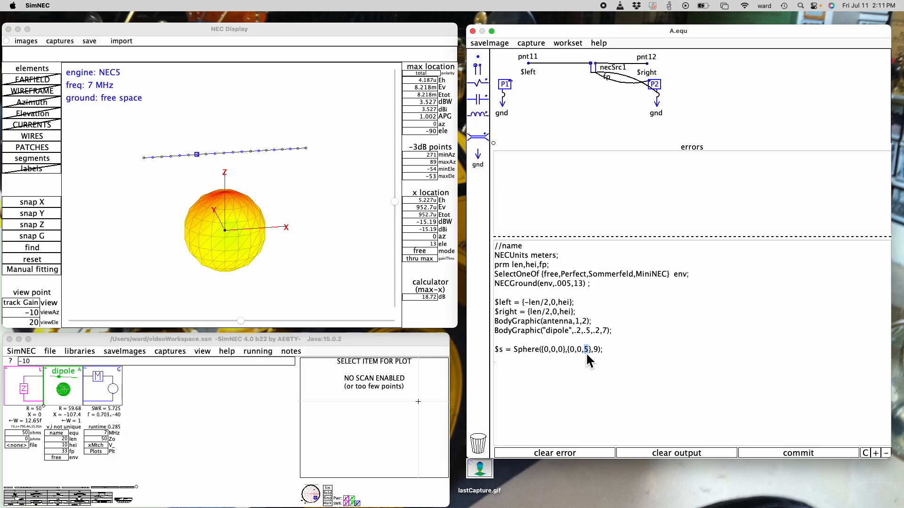
double_click(547, 351)
click(575, 352)
key(BackSpace)
text(1)
double_click(586, 355)
text(0)
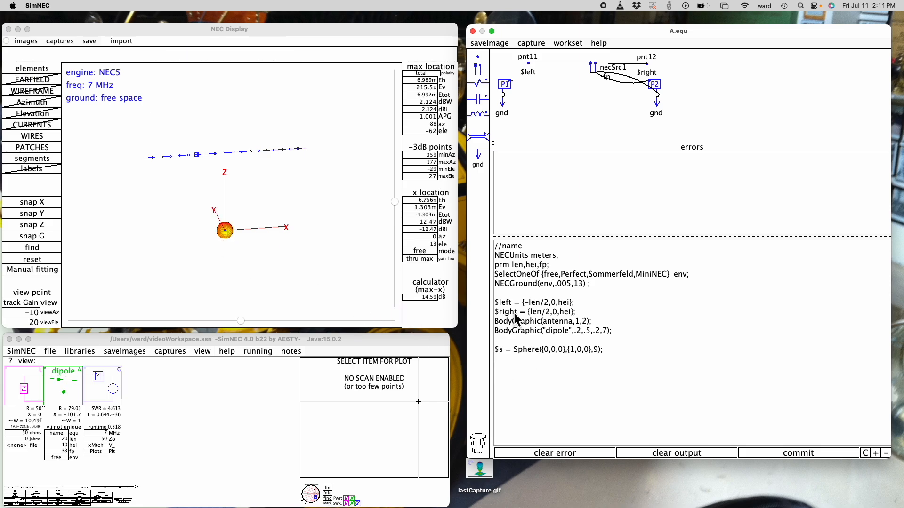
double_click(573, 351)
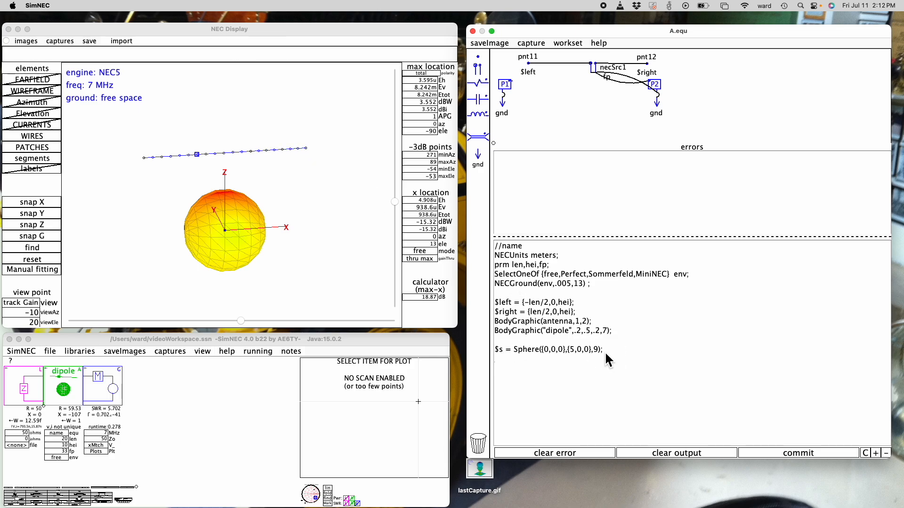
Delete all arguments of the Sphere statement, leaving only $s = Sphere( in the equation code
key(BackSpace)
key(BackSpace)
key(BackSpace)
key(BackSpace)
key(BackSpace)
key(BackSpace)
key(BackSpace)
key(BackSpace)
key(BackSpace)
key(BackSpace)
key(BackSpace)
Enter $right+{2,0,0} as the first point of the Sphere statement
key(BackSpace)
key(BackSpace)
key(BackSpace)
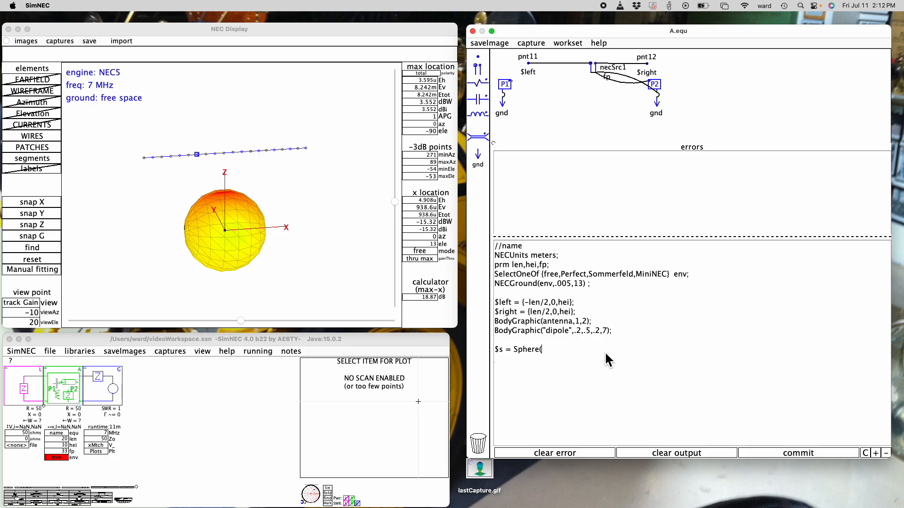
text($right+0},$right)
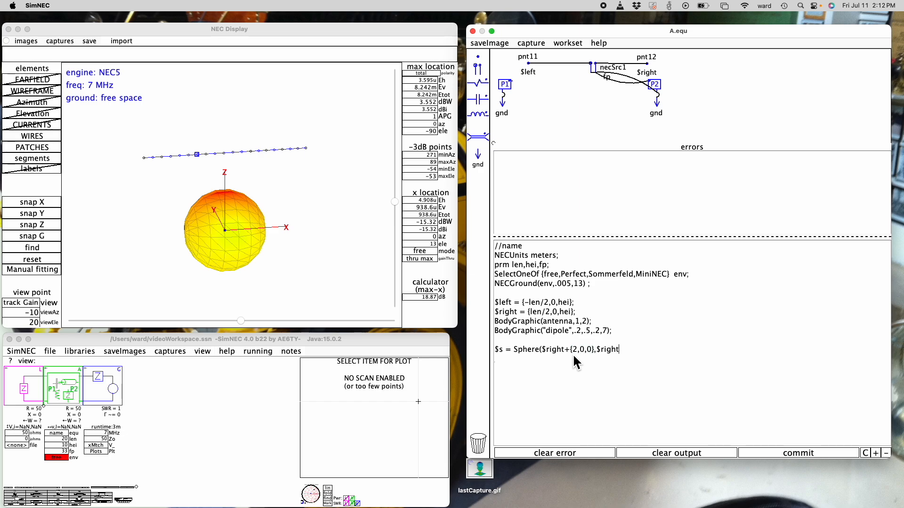
text(,9);)
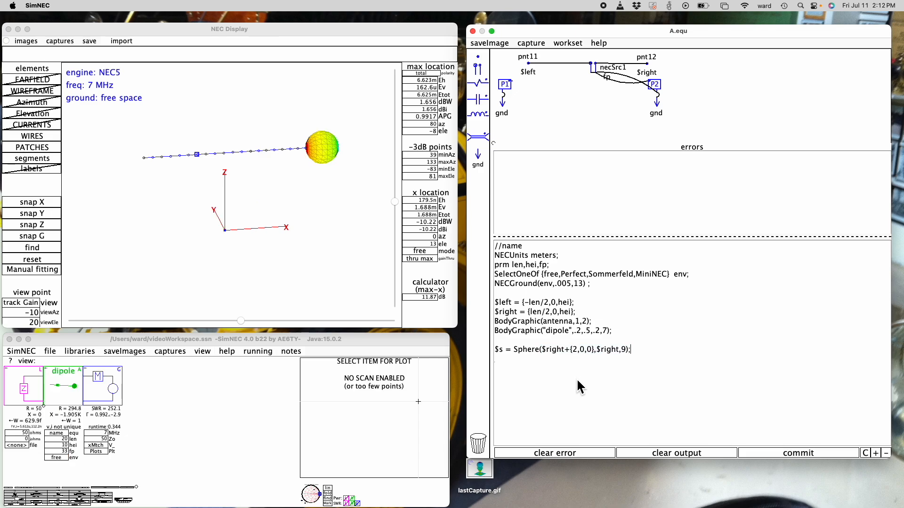
Complete the Sphere statement with $right and 9 segments, and inspect the sphere at the end of the dipole
mouse_move(324, 151)
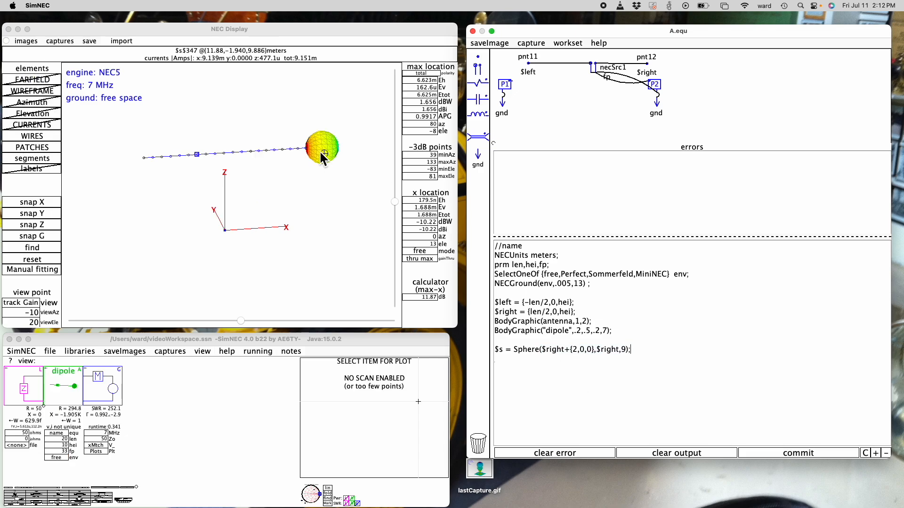
scroll(309, 137, up, 5)
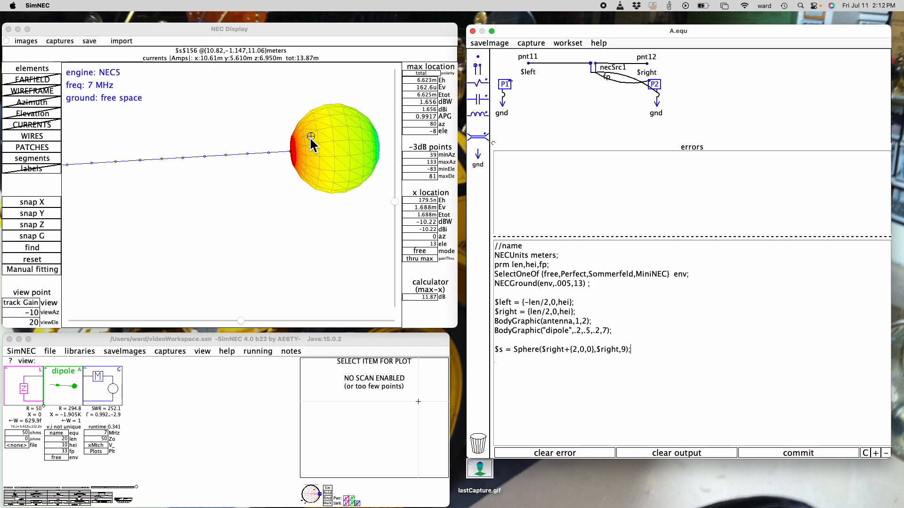
scroll(309, 137, down, 6)
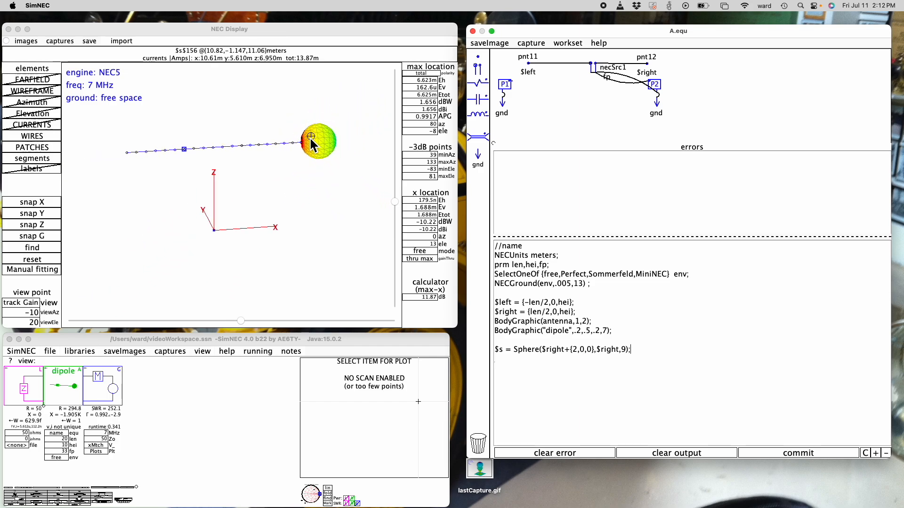
Add a second statement $s1 below $s, reusing the expression Sphere($right+{2,0,0},$right,9);
key(Return)
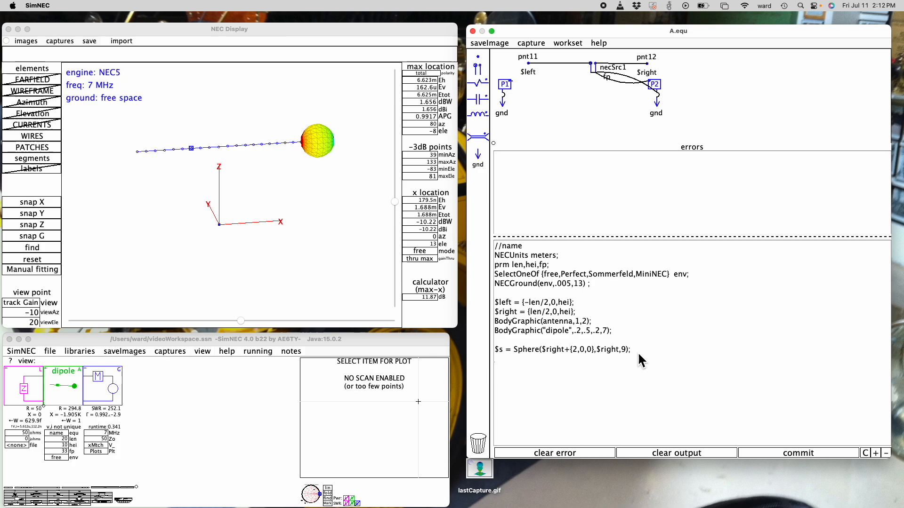
text($)
text(w)
key(BackSpace)
text(s1 =)
key(Up)
key(Left)
key(shift+super+Right)
key(super+x)
key(super+v)
key(Down)
key(super+v)
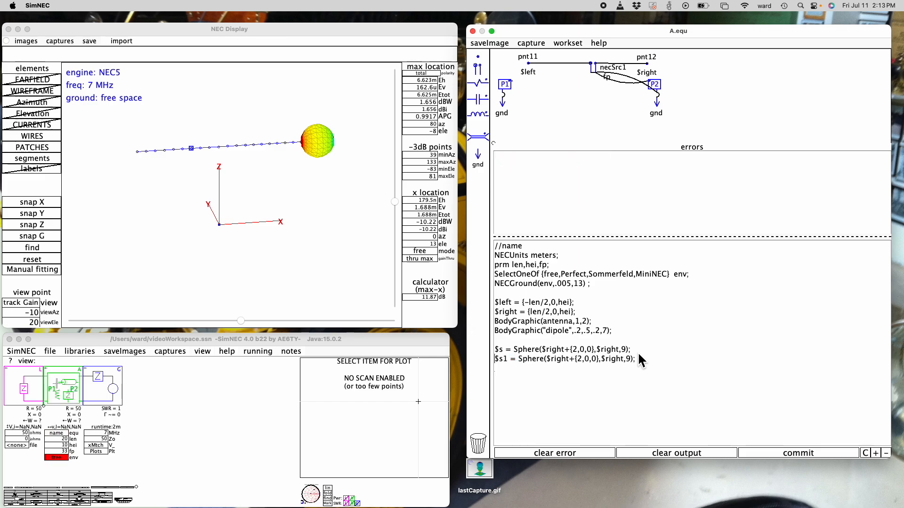
Change the points of the $s1 Sphere to $left-{2,0,0} and $left
key(Right)
key(Right)
text(left)
key(Delete)
key(Delete)
key(Delete)
key(Delete)
key(Delete)
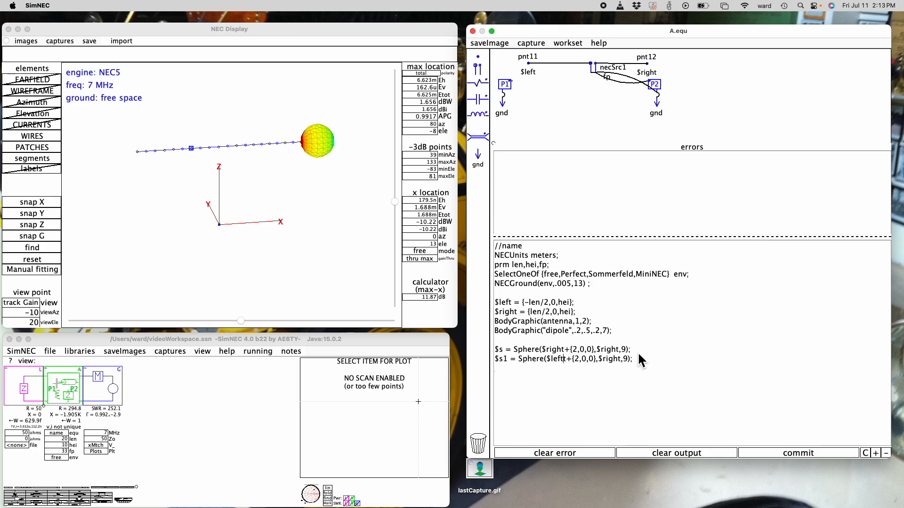
key(Delete)
text(-)
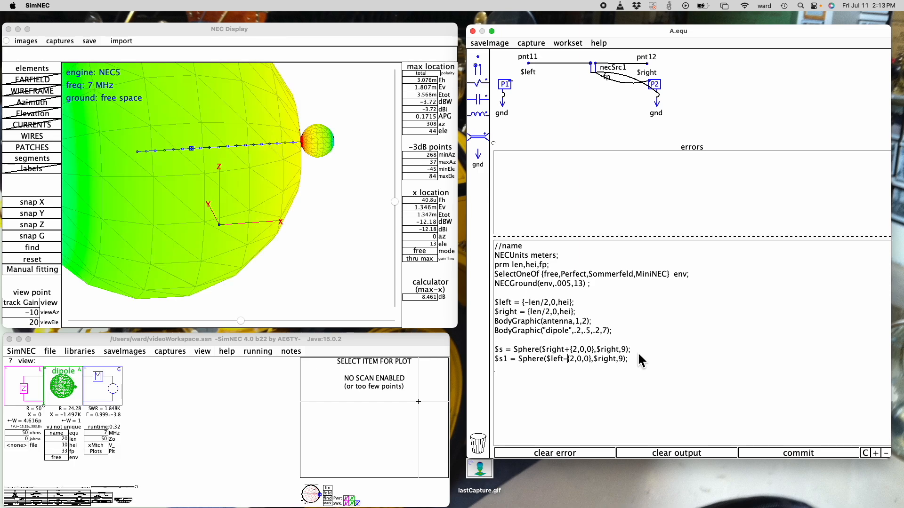
key(Right)
key(Right)
key(Right)
key(Right)
key(Right)
key(Right)
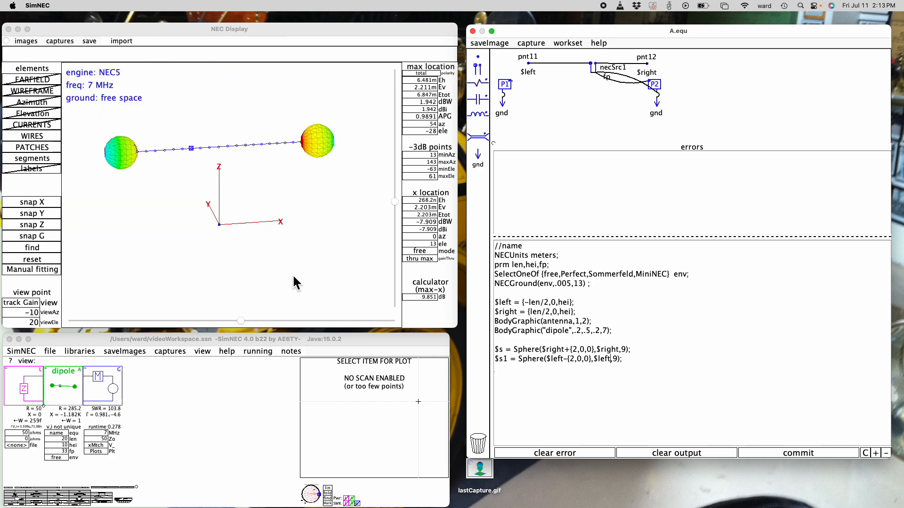
Rotate the model to look along the Y axis and examine the patch currents on both end spheres
mouse_move(240, 320)
mouse_down()
mouse_move(211, 321)
mouse_move(243, 319)
mouse_move(226, 321)
mouse_up()
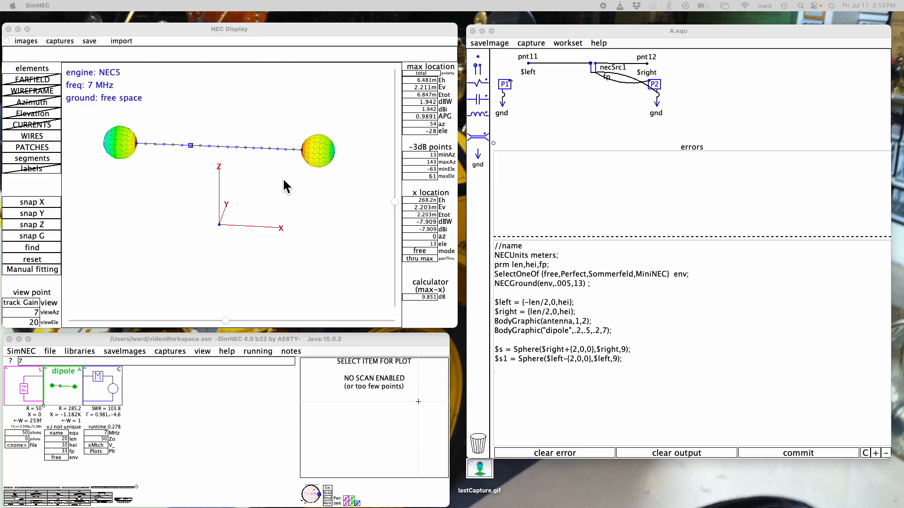
drag(227, 320, 231, 321)
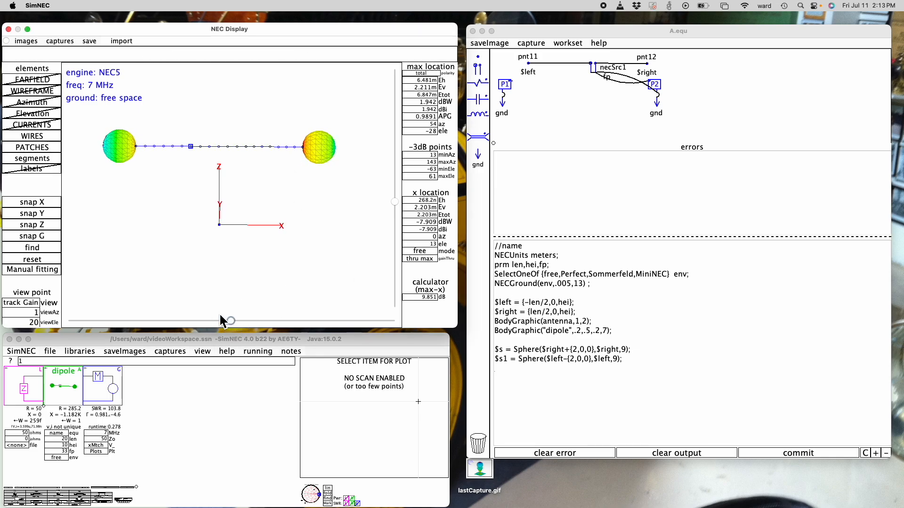
click(55, 214)
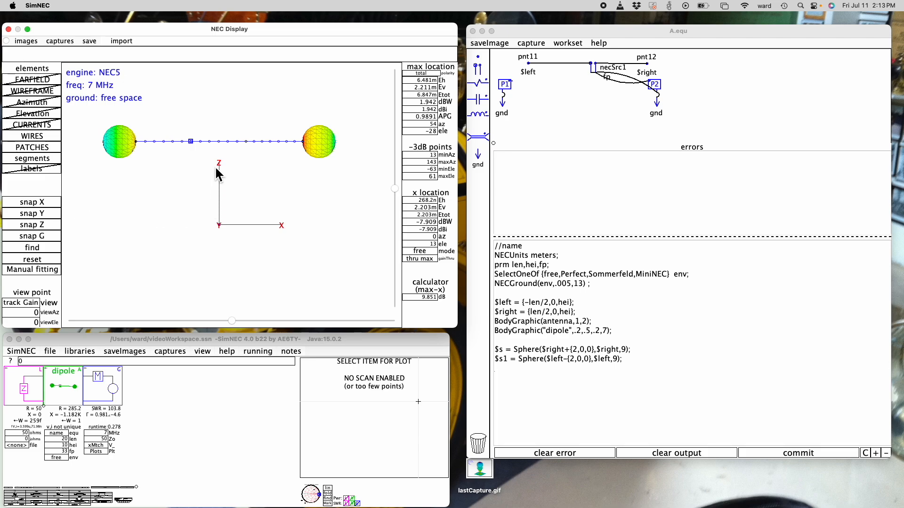
mouse_move(116, 142)
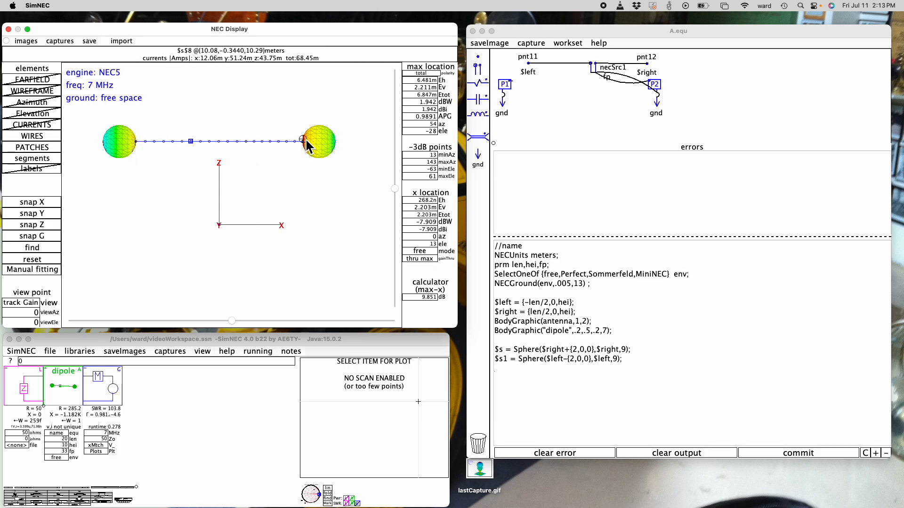
Set the dipole's feed point parameter fp to 10 and to 50, comparing the currents on the end spheres
click(60, 451)
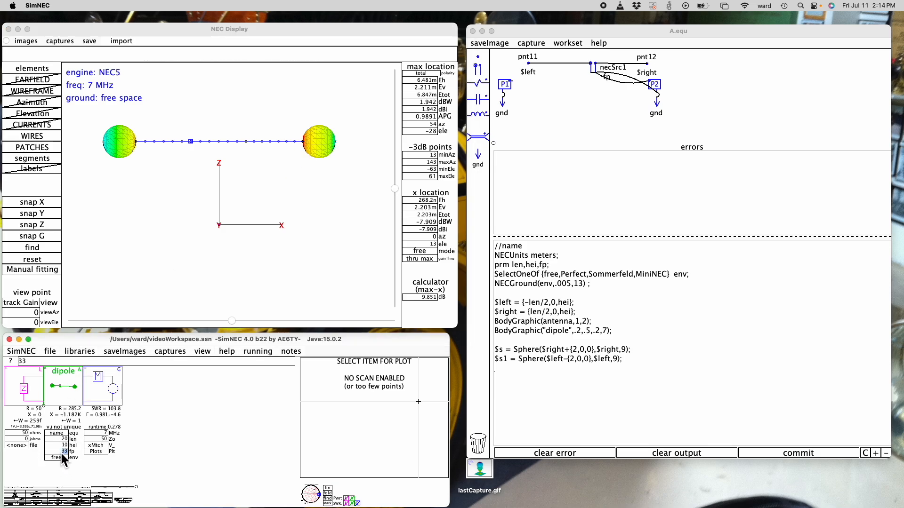
text(10)
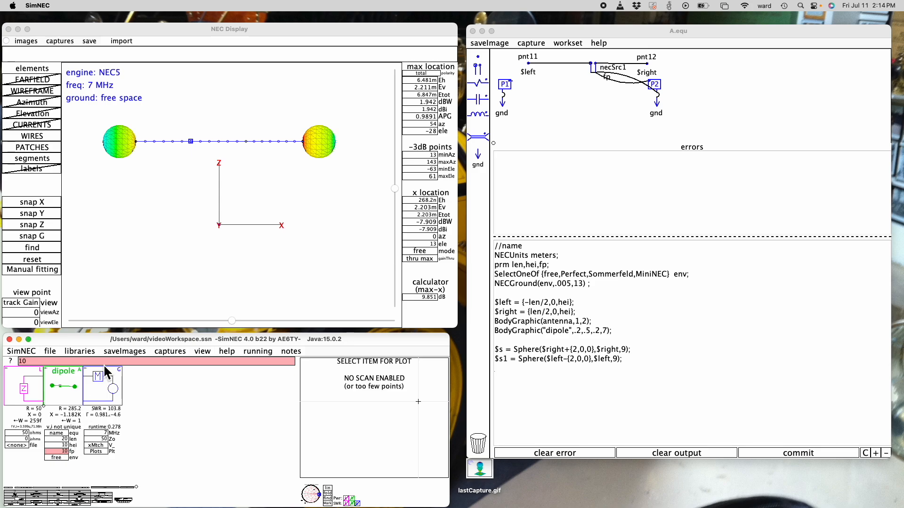
key(Return)
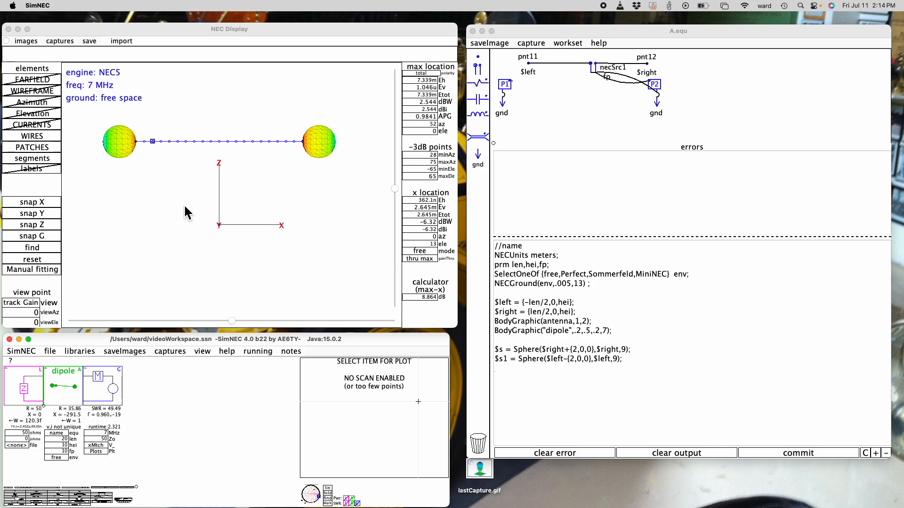
mouse_move(145, 145)
mouse_move(63, 451)
text(50)
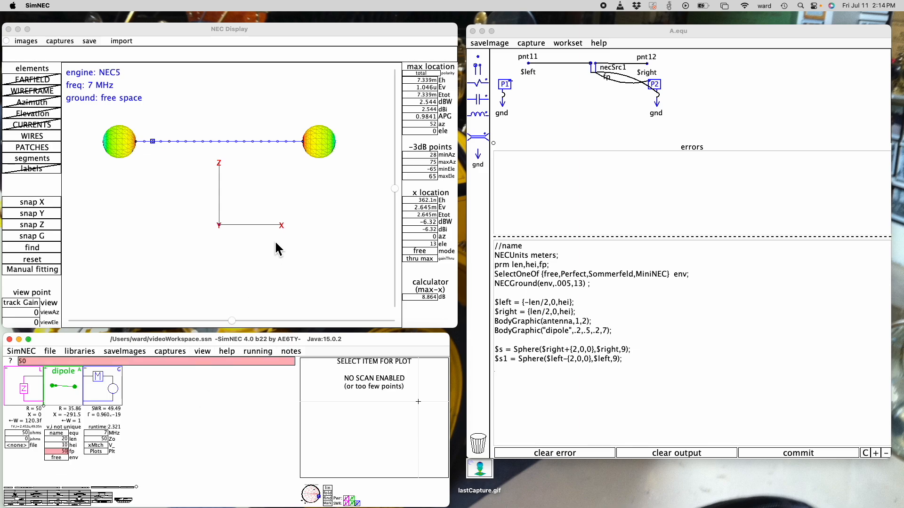
key(Return)
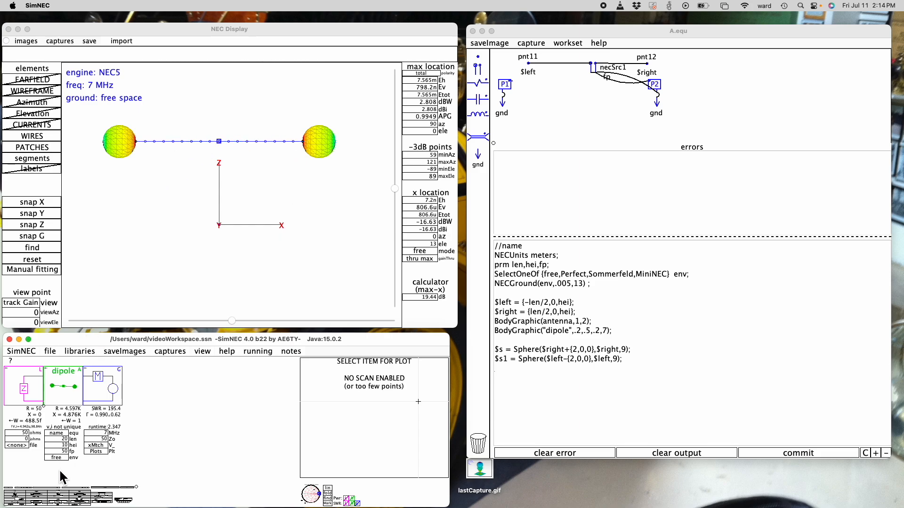
Restore the dipole's fp parameter to 33
click(59, 451)
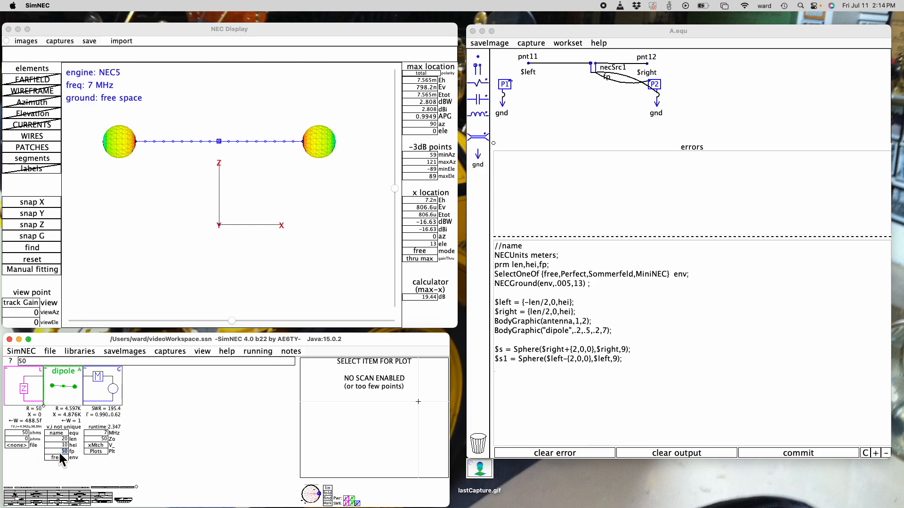
text(33)
key(Return)
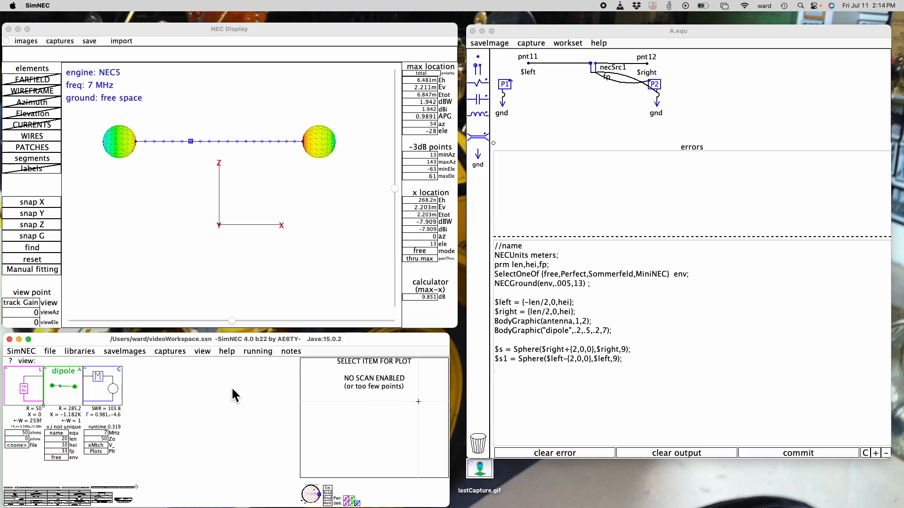